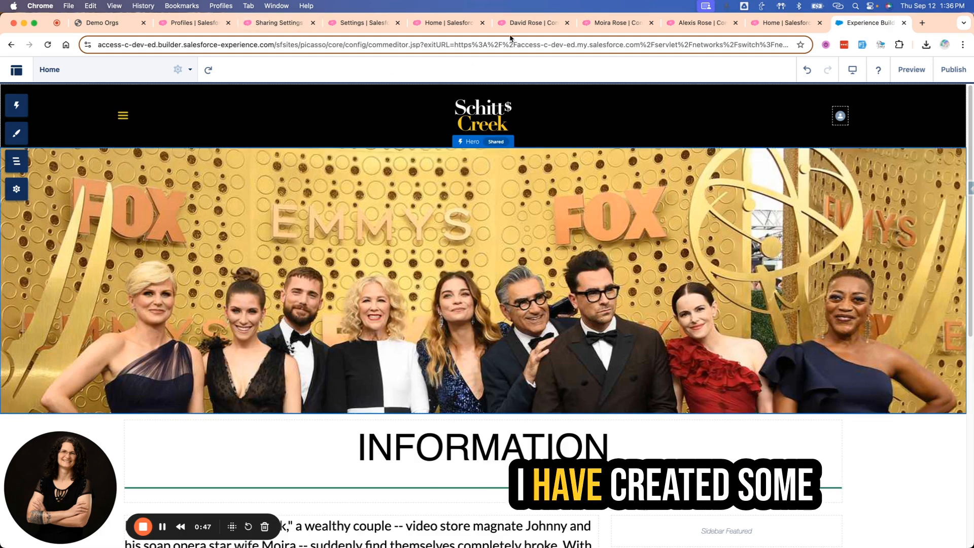
- Open the All Sites list of digital experiences in its own tab and close the old Users tab
click(778, 22)
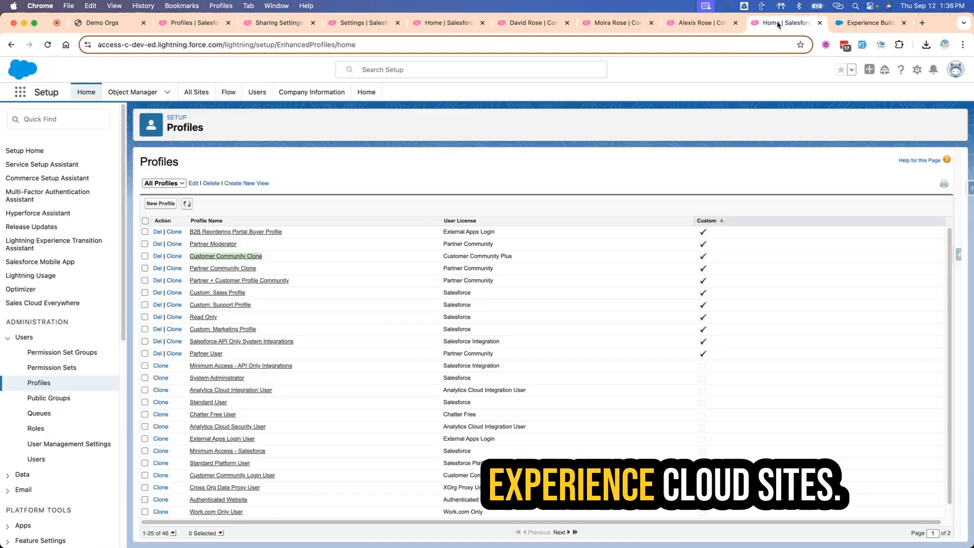
click(439, 24)
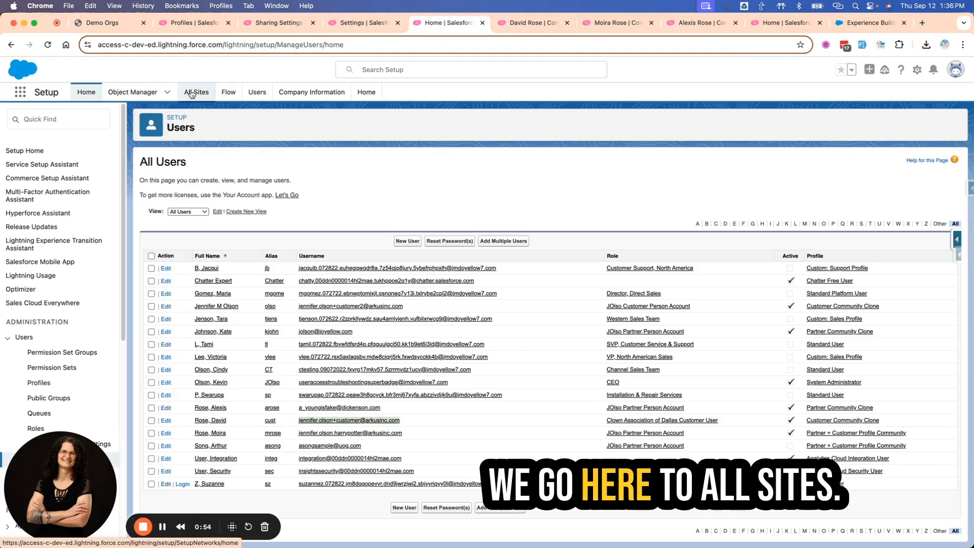
click(191, 93)
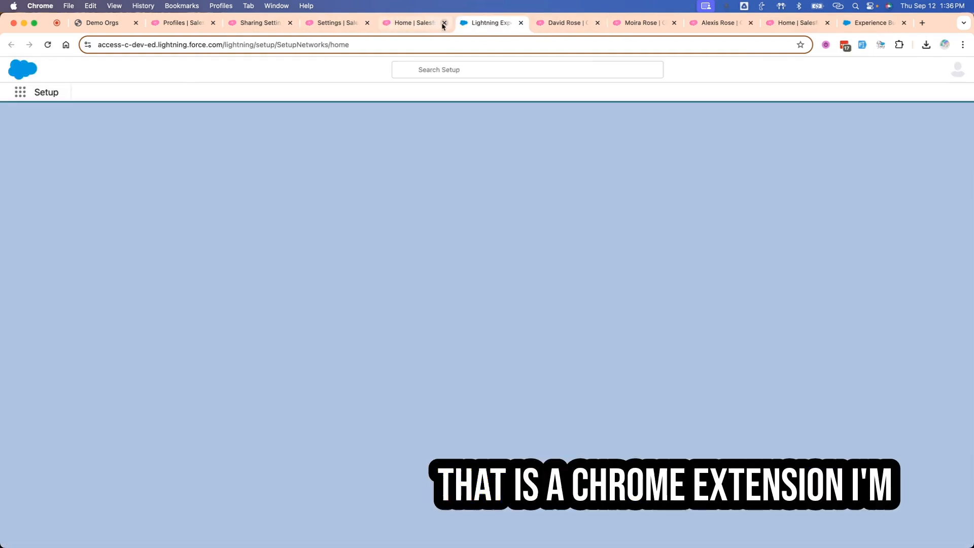
click(444, 23)
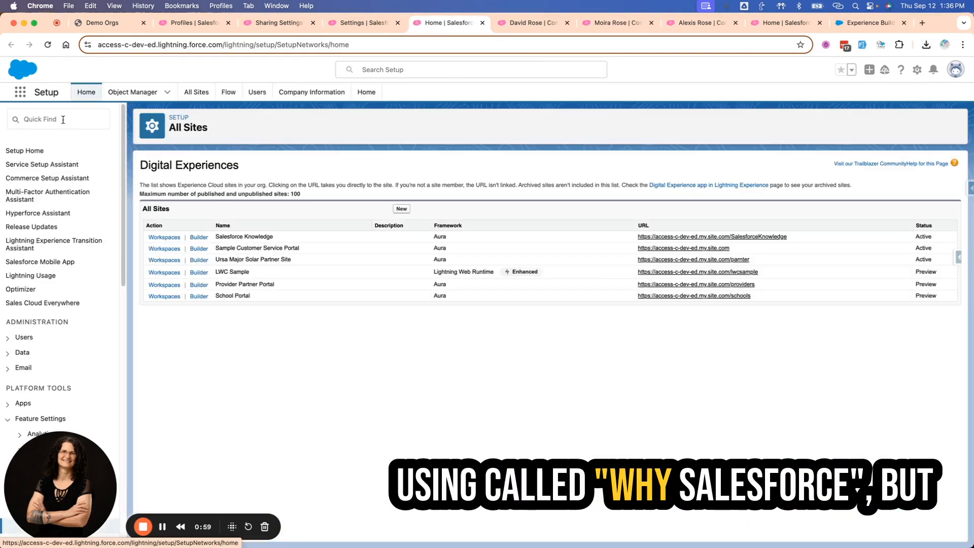
- Search Setup for "All site" to locate the All Sites page under Digital Experiences
click(63, 120)
text(All s)
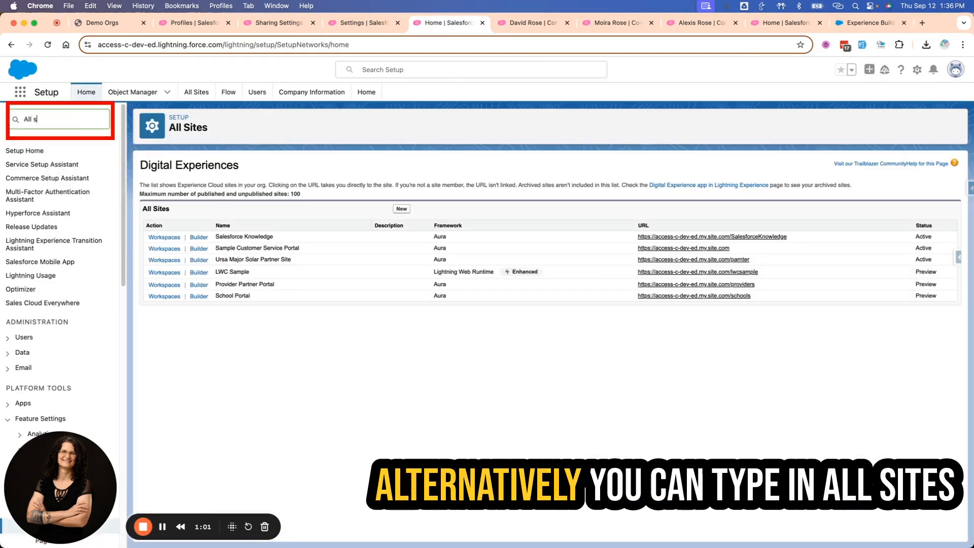
text(ite)
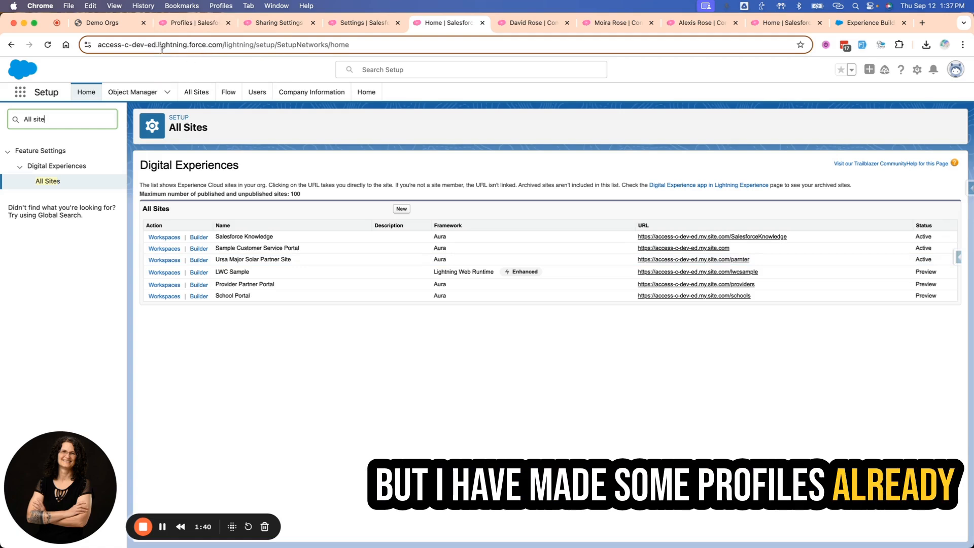
- Review the organization-wide sharing defaults and open the Provider Partner Access sharing set from the Digital Experiences settings
click(269, 26)
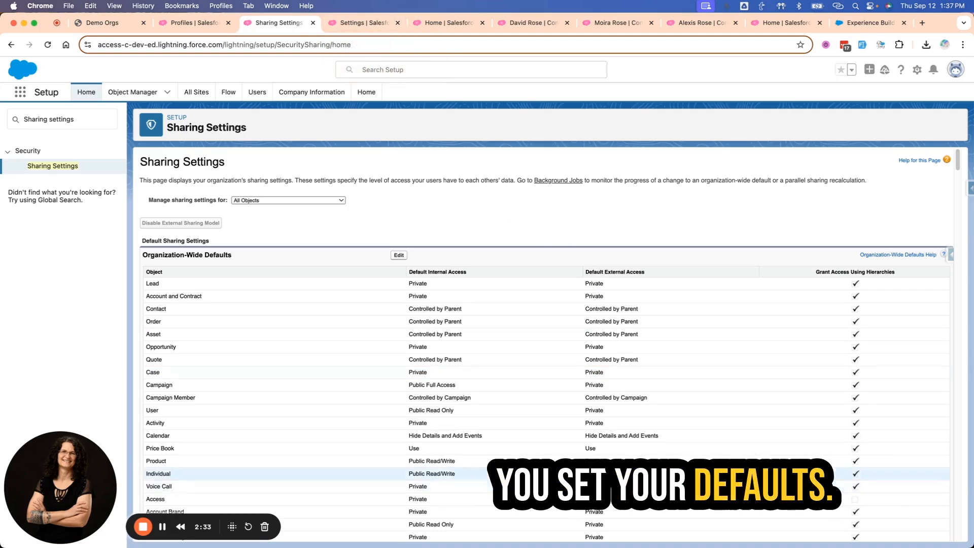
click(370, 22)
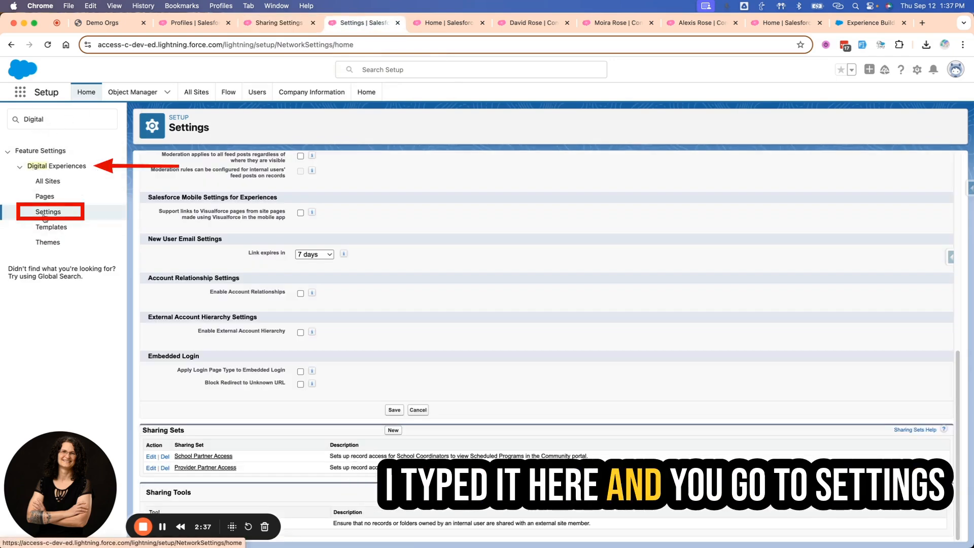
click(199, 469)
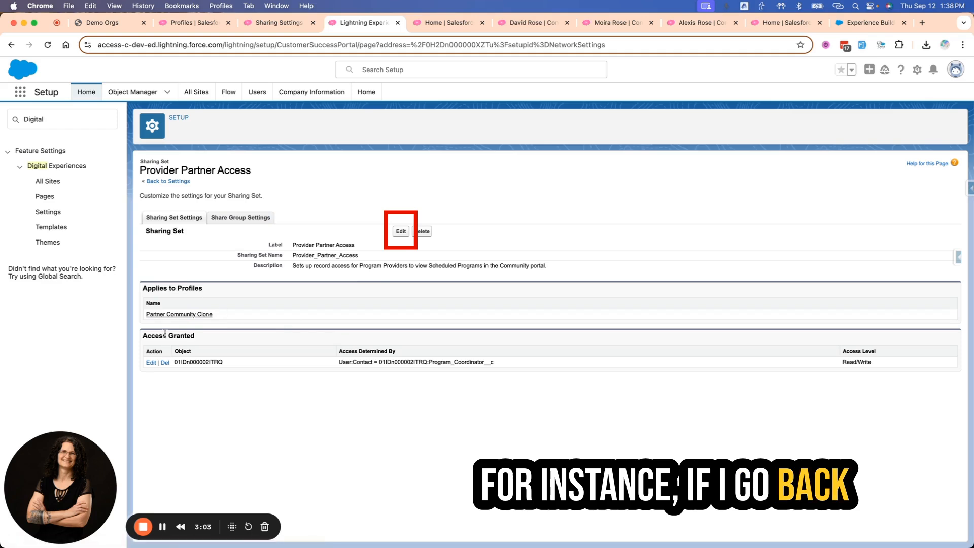
- Edit the Provider Partner Access sharing set and add Opportunity to its selected objects
click(48, 217)
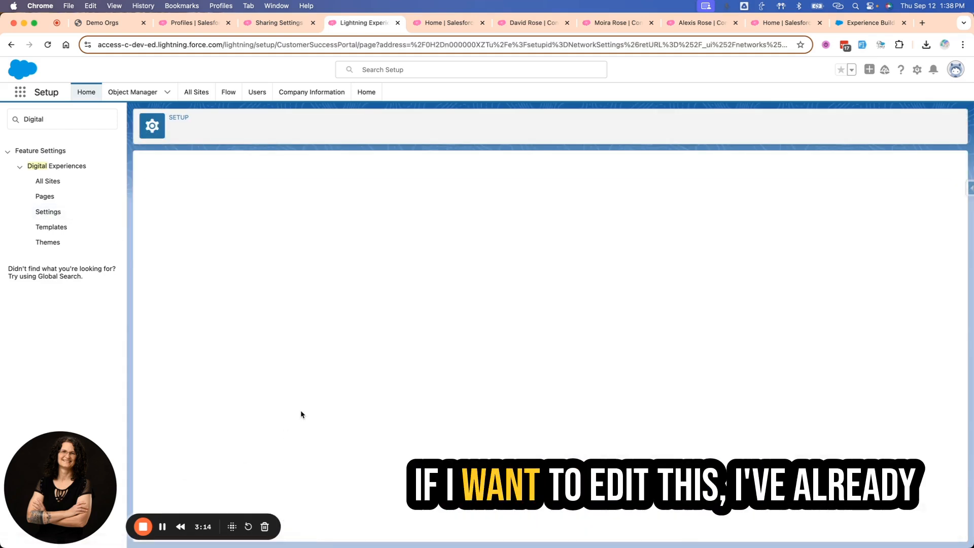
scroll(274, 376, down, 3)
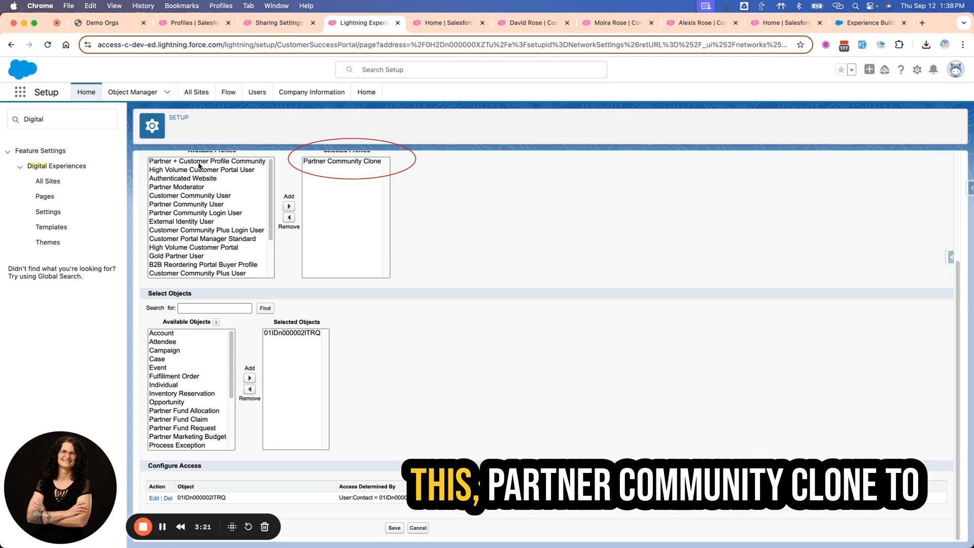
click(167, 402)
click(250, 378)
scroll(301, 380, up, 3)
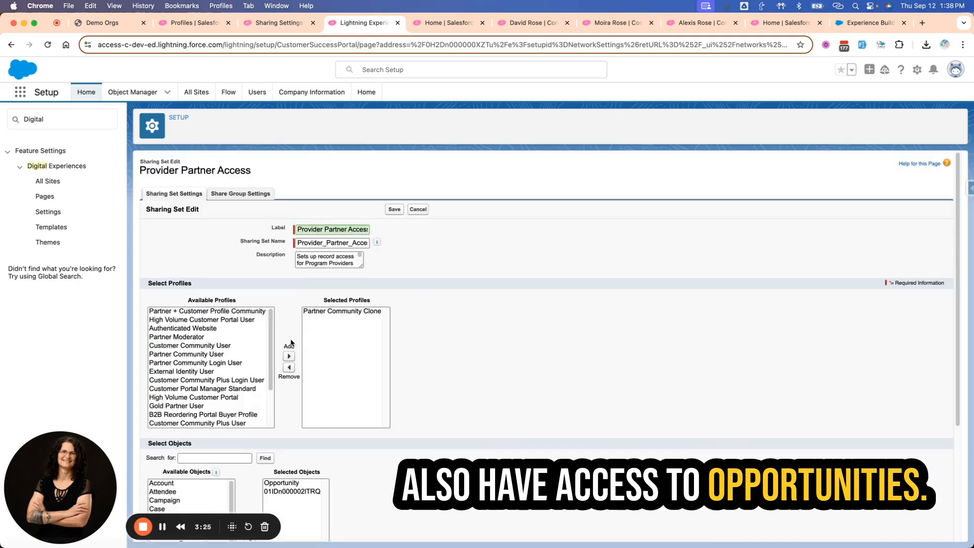
- Open the access mapping setup for Opportunity in the sharing set and dismiss it without choosing any fields
scroll(400, 446, down, 5)
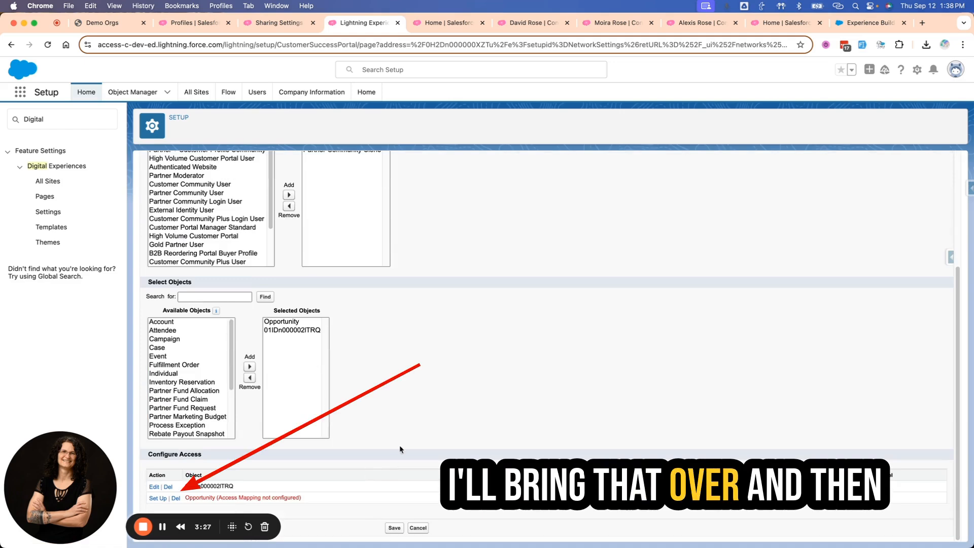
click(156, 500)
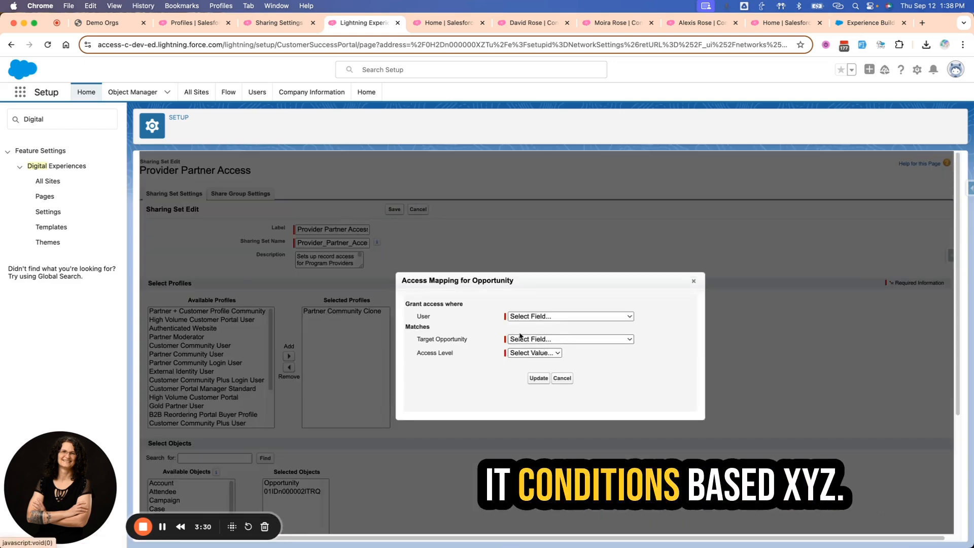
click(544, 380)
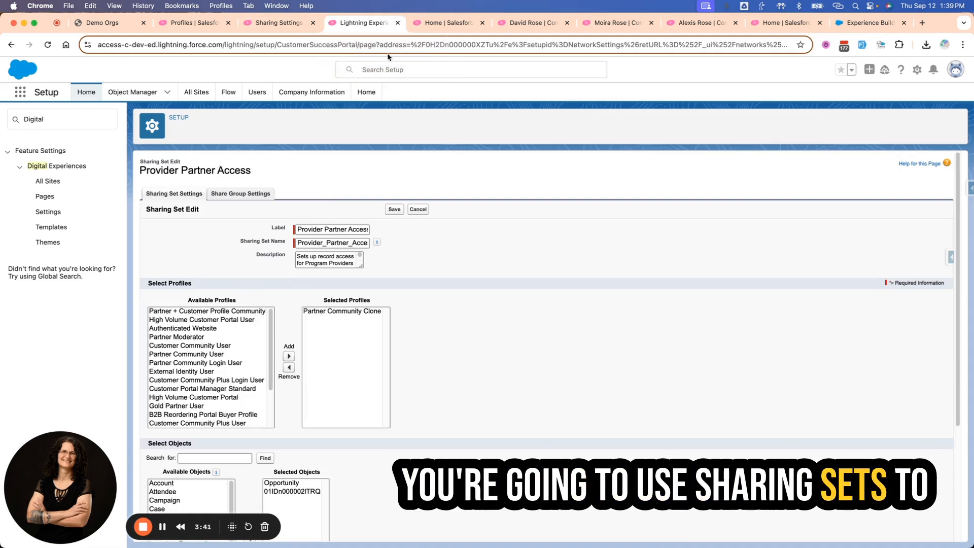
- Check the default external access in Sharing Settings, and close it together with the unsaved sharing set
click(268, 26)
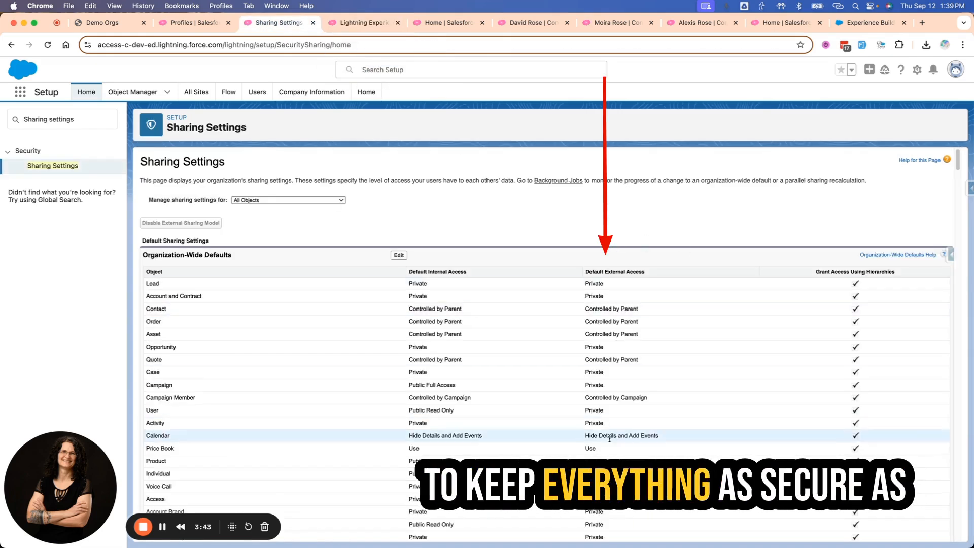
click(314, 22)
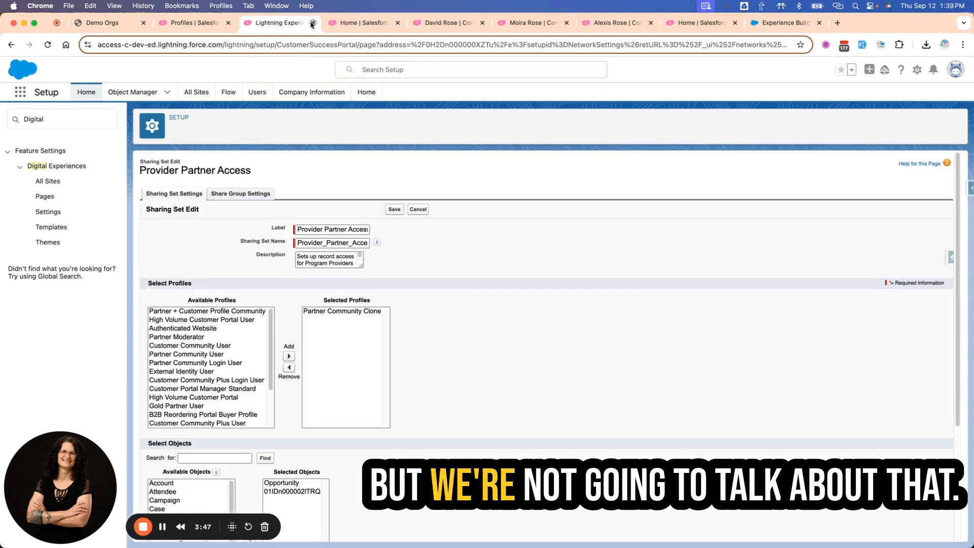
click(313, 23)
- Compare the cloned community profiles with the profile-to-site diagram in the Demo Orgs PDF, and return to All Sites
click(190, 24)
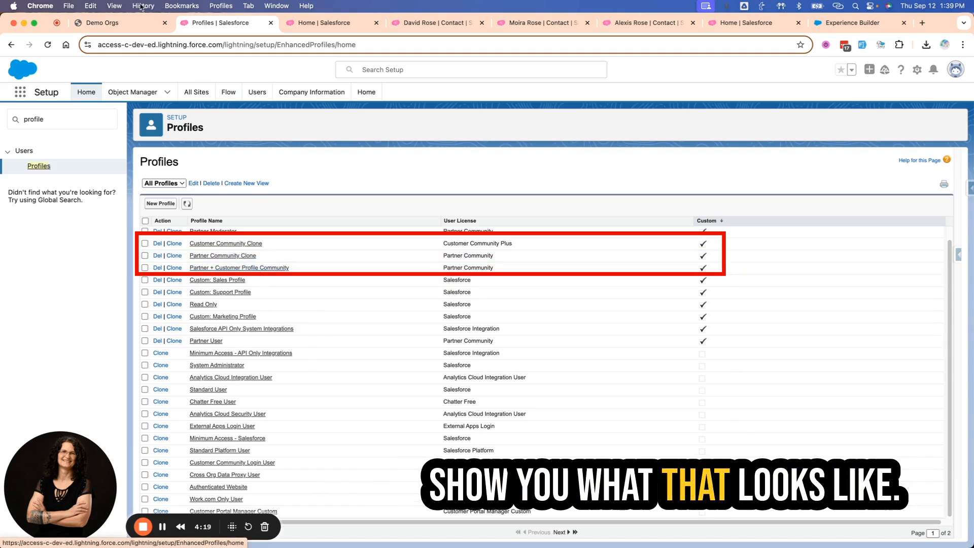
click(121, 24)
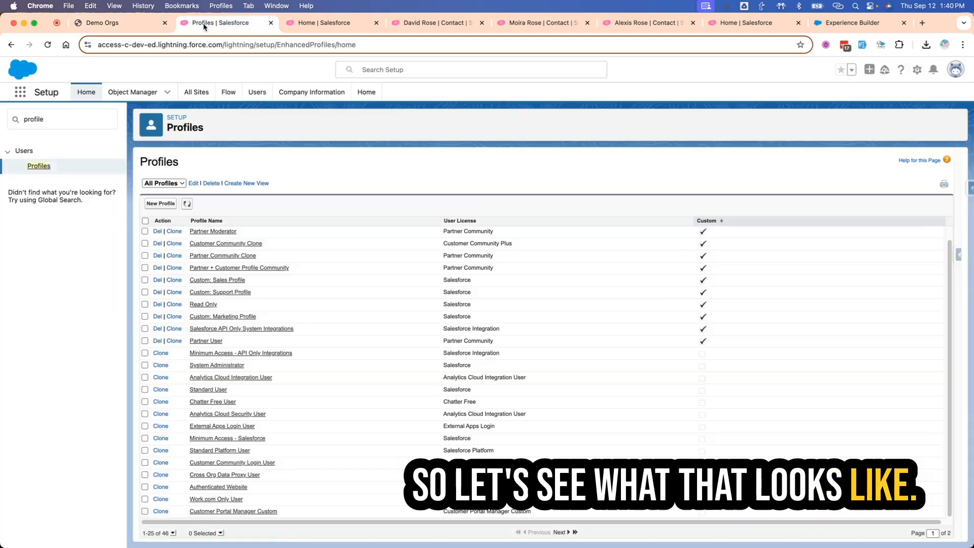
click(313, 26)
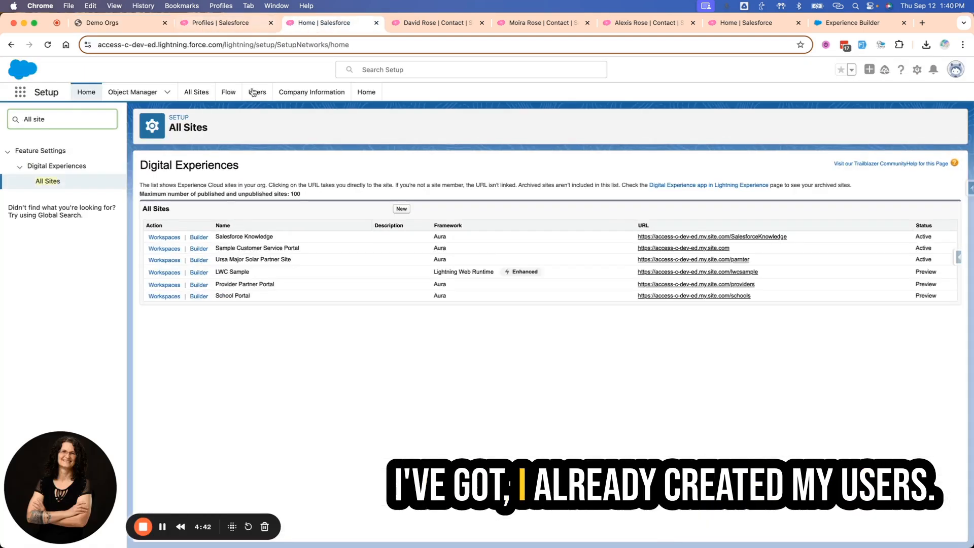
- View the three sample contact records and open the Users list in a new tab to check their profiles
click(417, 24)
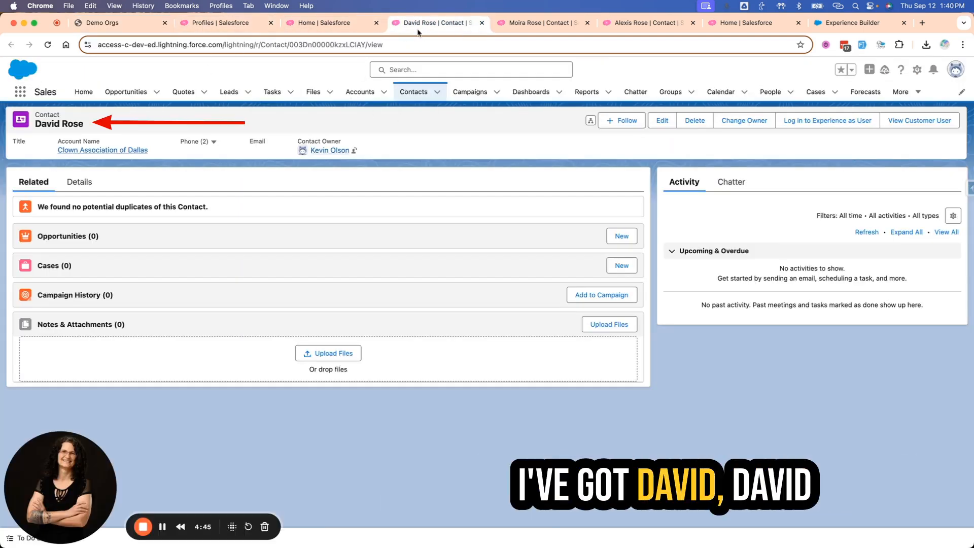
click(529, 29)
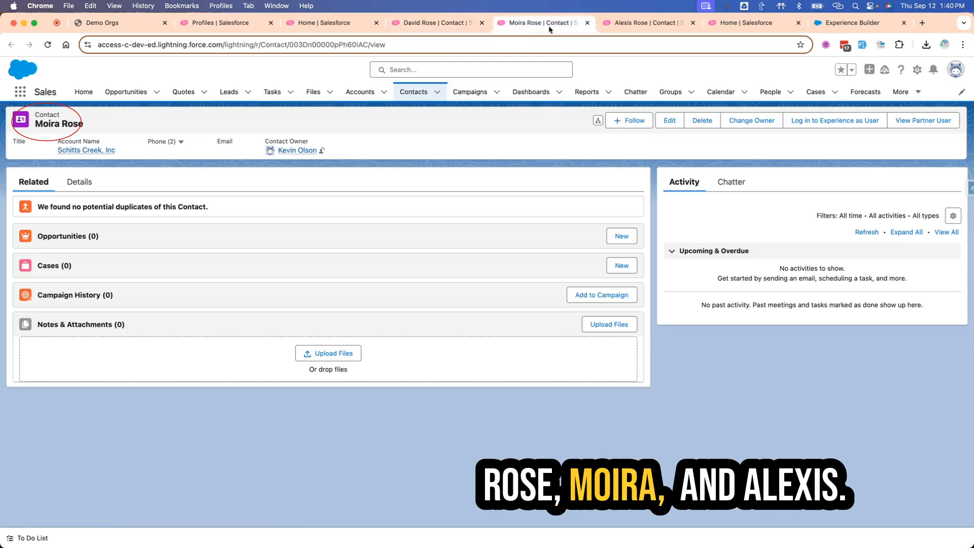
click(636, 22)
click(458, 28)
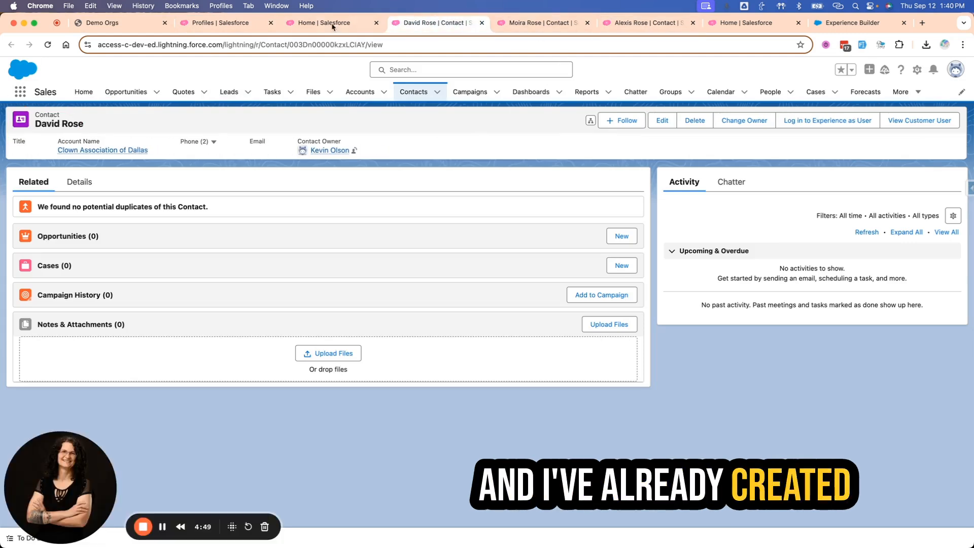
click(337, 29)
click(261, 96)
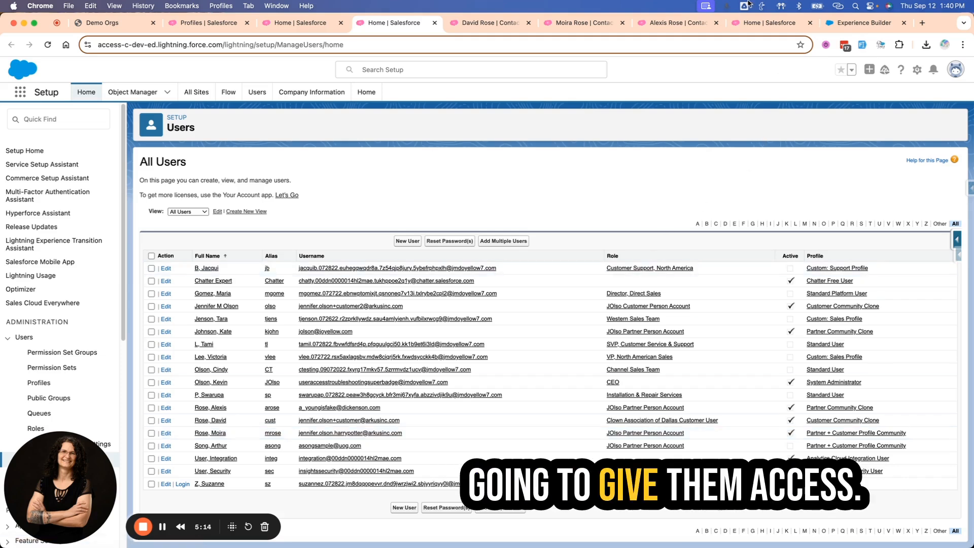
- Open the Sample Customer Service Portal in the builder and go to the Members page of its Administration workspace
click(278, 19)
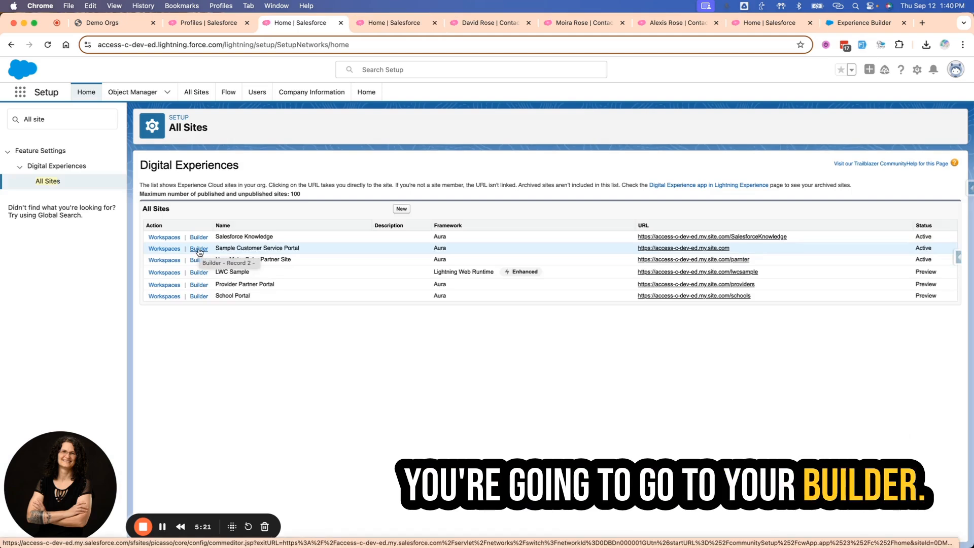
click(198, 249)
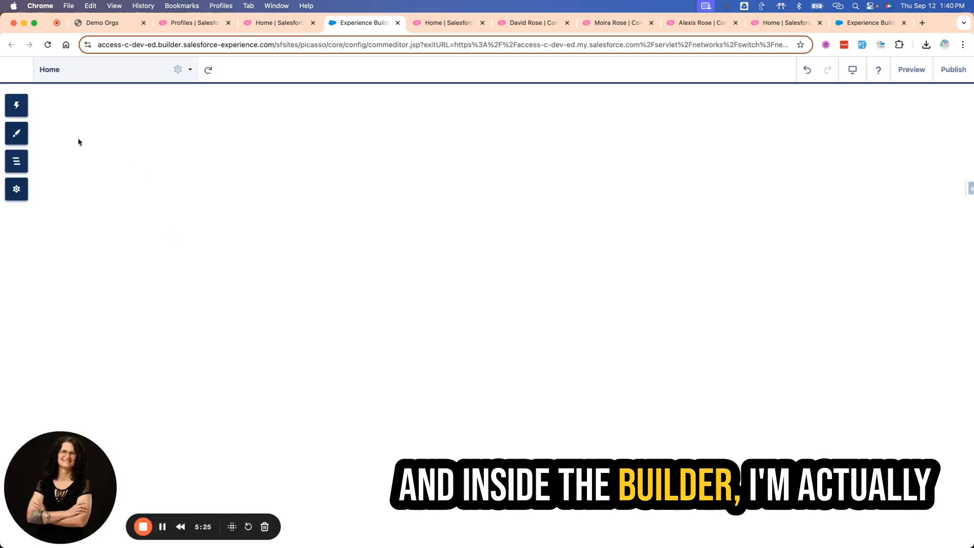
click(18, 70)
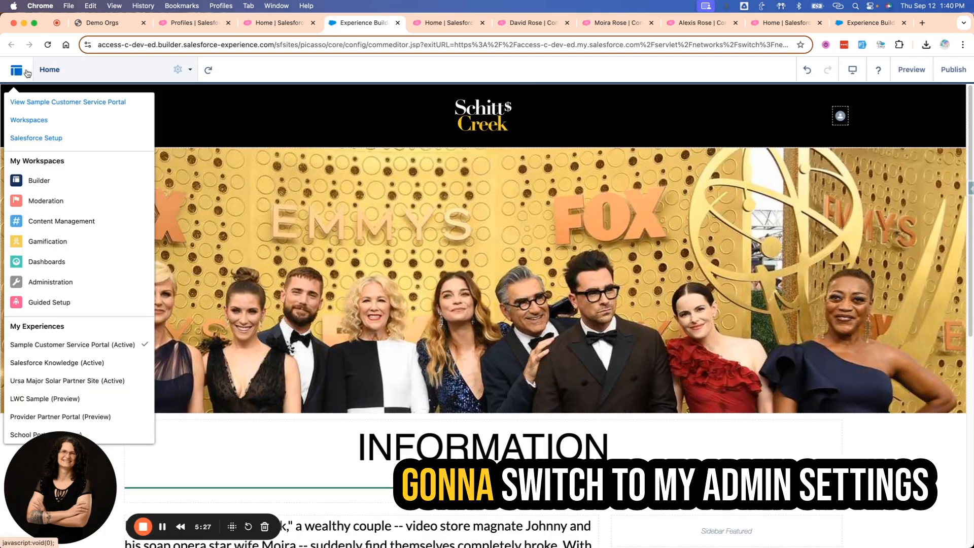
click(68, 286)
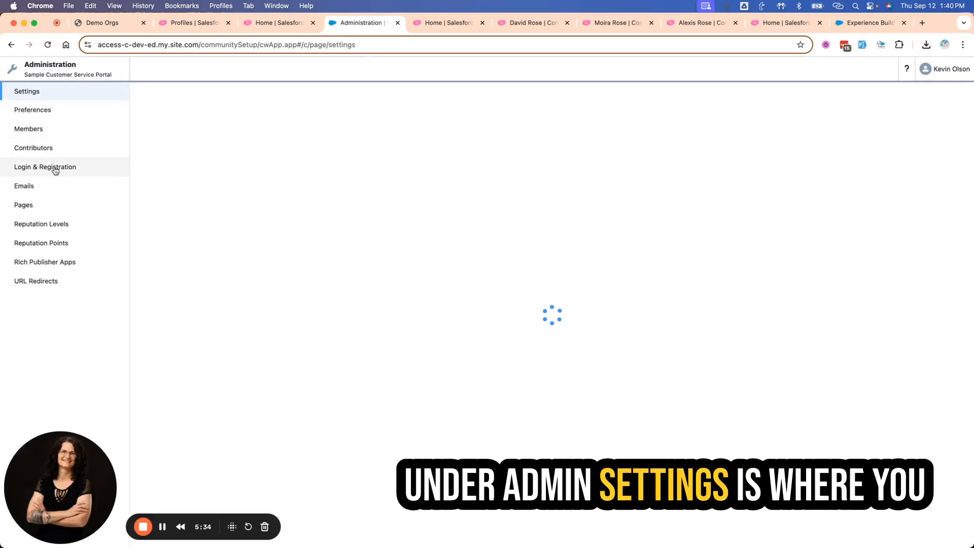
click(43, 133)
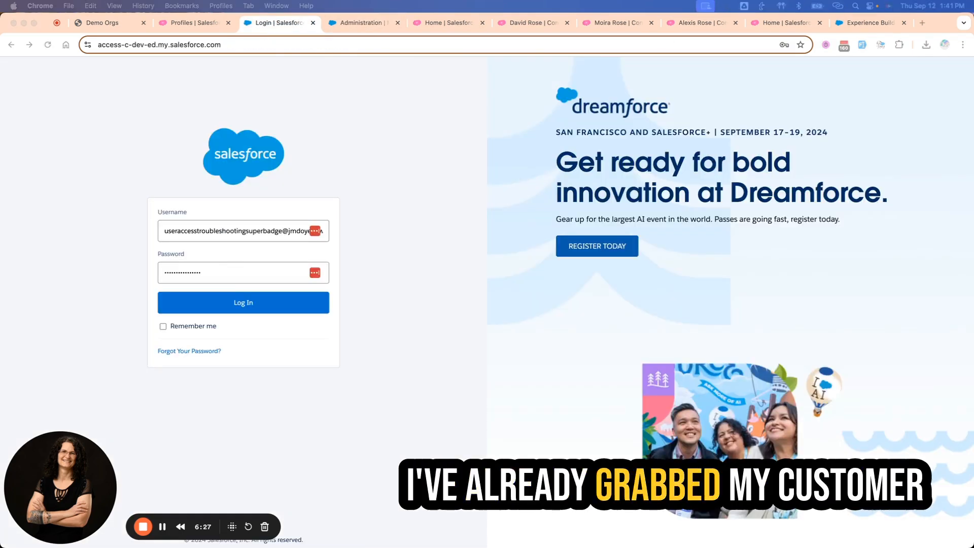
- Load the customer site's login page from the copied URL and check the Customer Profile assignment in the Demo Orgs diagram
right_click(234, 45)
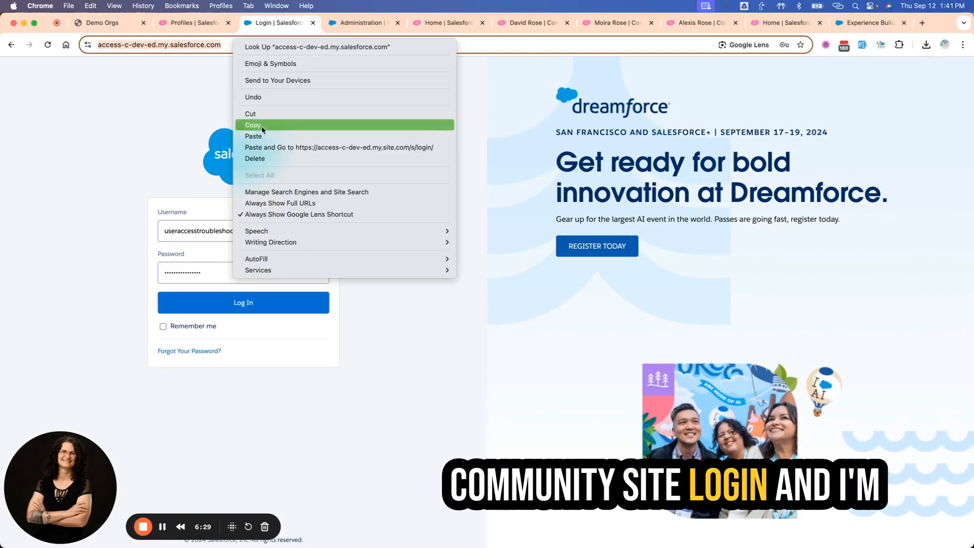
click(253, 136)
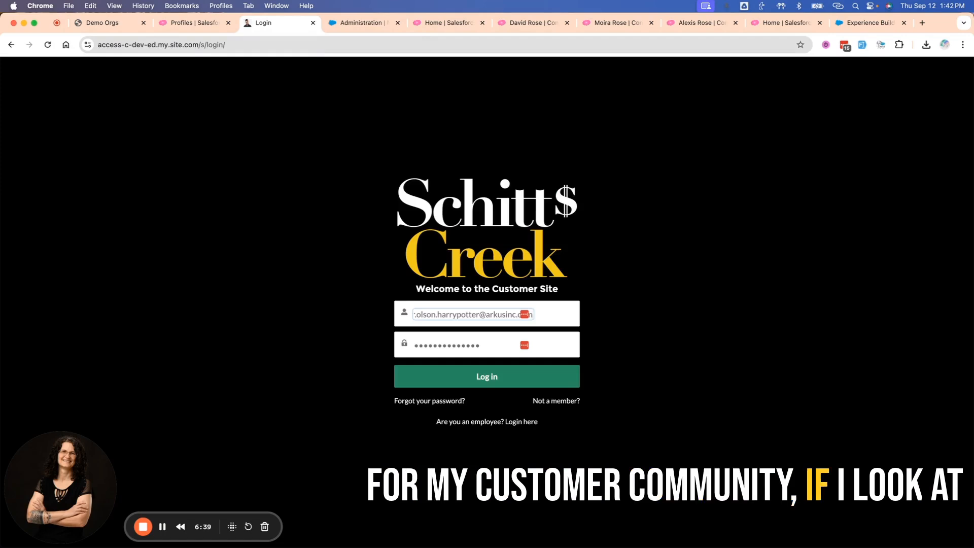
click(97, 24)
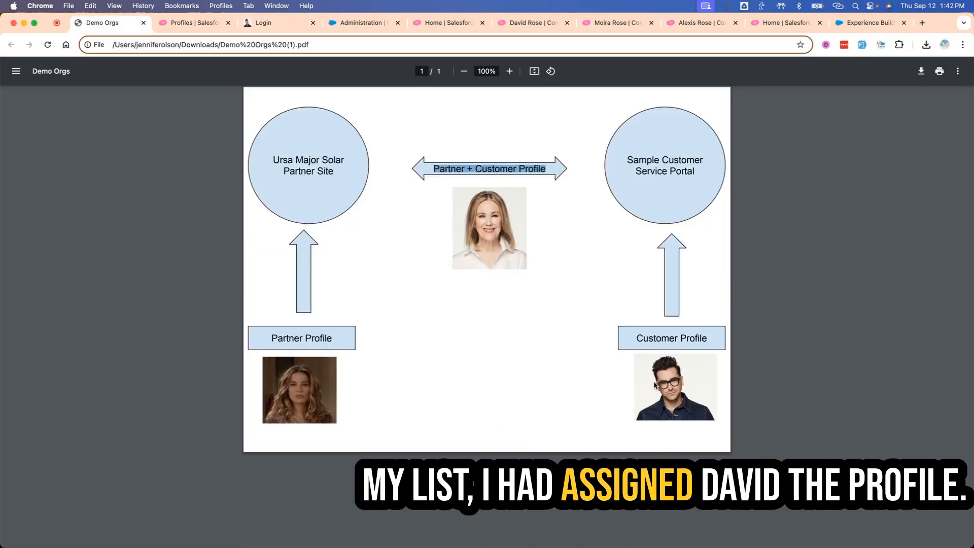
- Log in to the customer site as the Customer Profile user and look over its home page
click(246, 24)
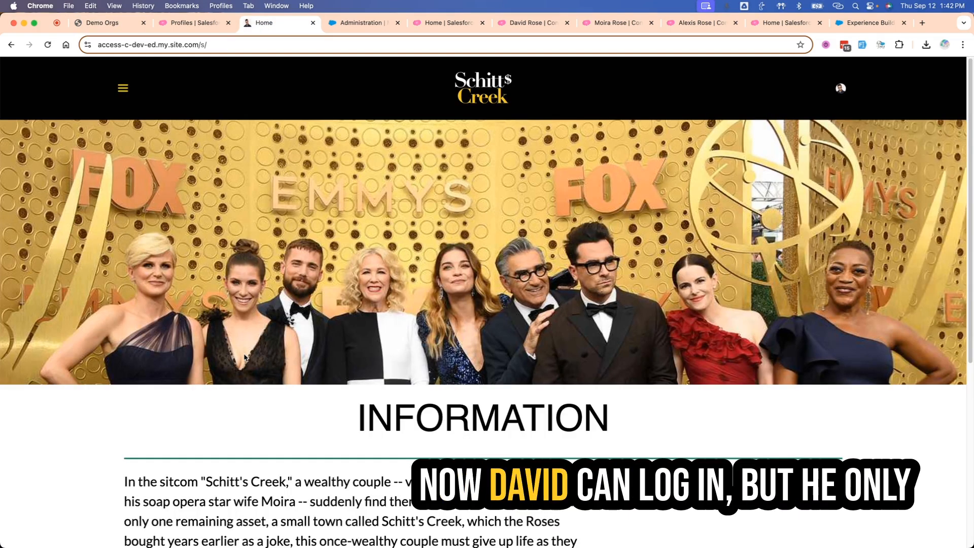
scroll(560, 380, down, 5)
scroll(520, 334, up, 5)
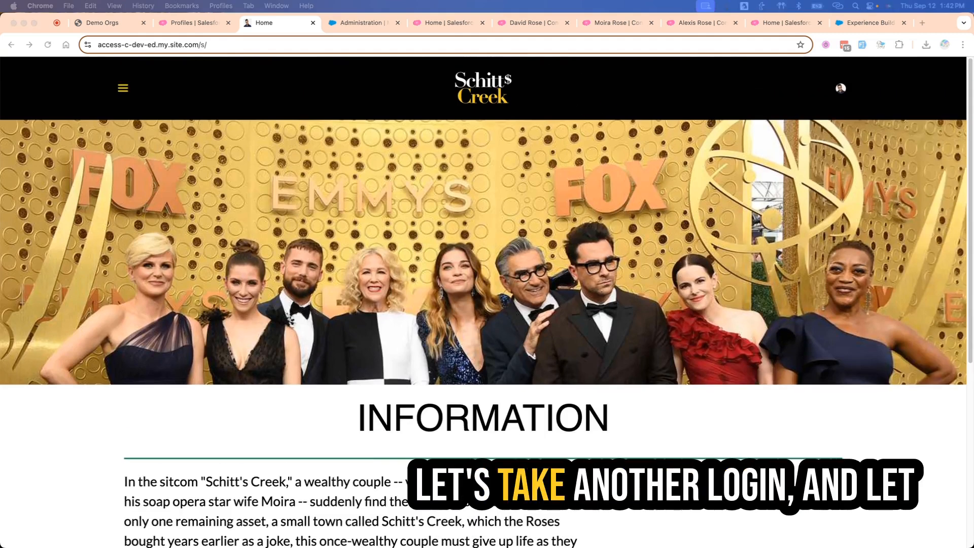
- Open the Ursa Major Solar partner site in a new tab and log in as the Partner Profile user
click(921, 23)
right_click(703, 45)
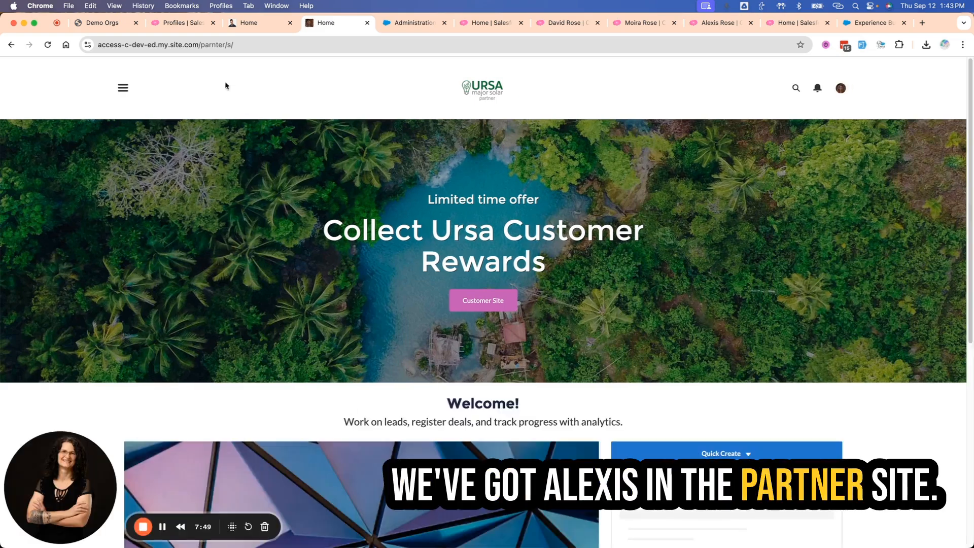
- Compare the customer and partner home pages with the Partner + Customer Profile assignment in the Demo Orgs diagram
click(247, 24)
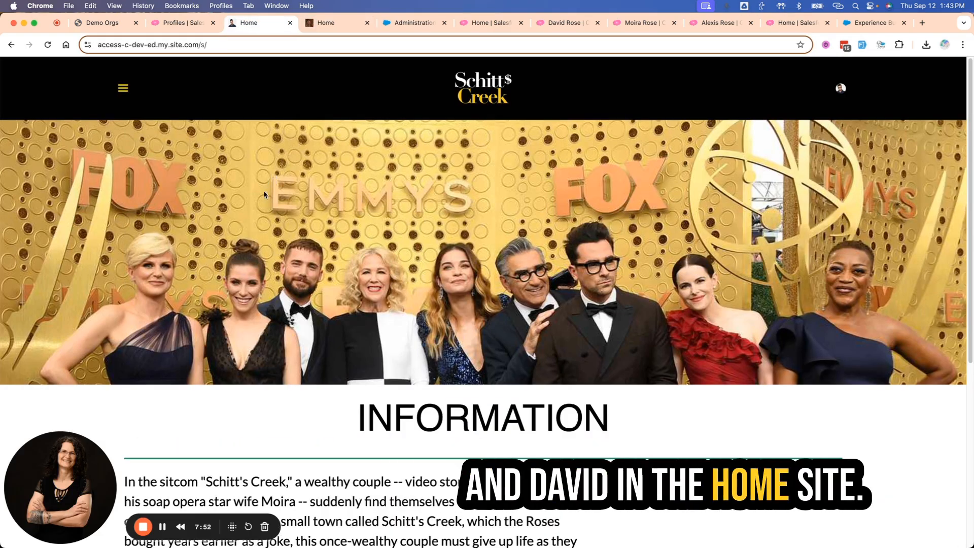
click(313, 26)
click(92, 27)
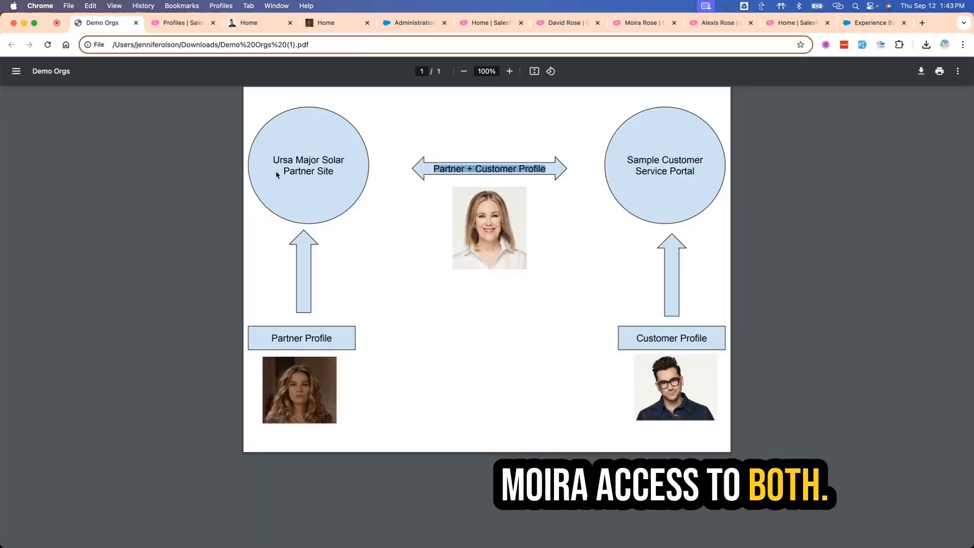
click(257, 23)
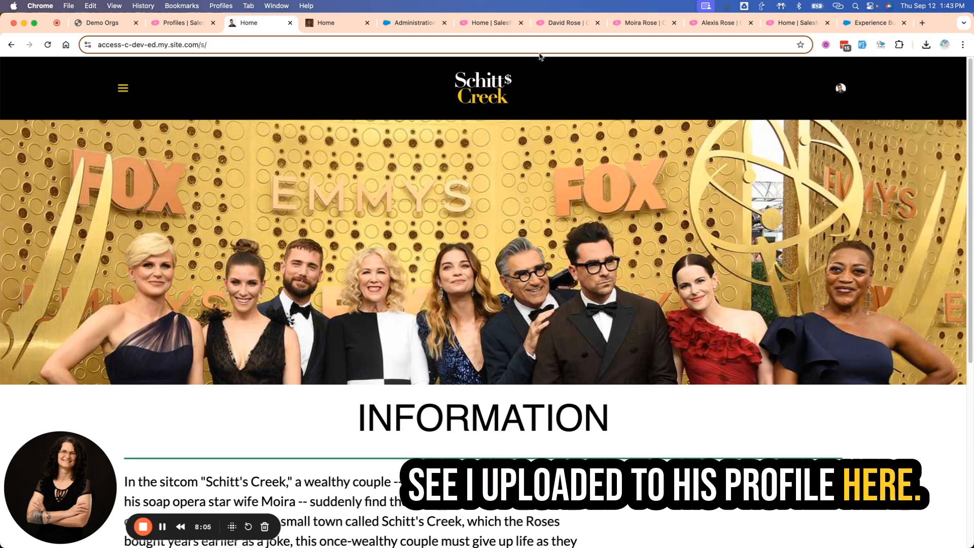
click(327, 23)
click(256, 23)
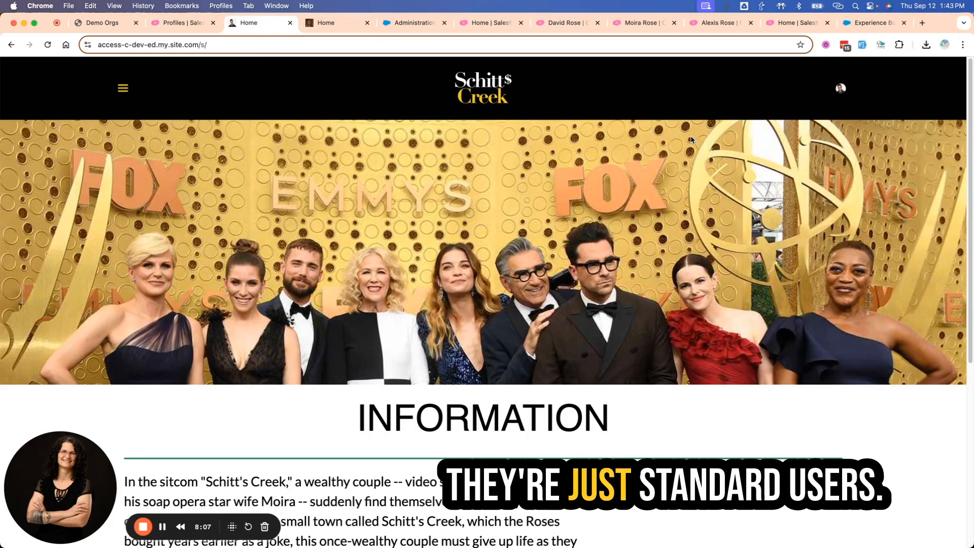
click(331, 24)
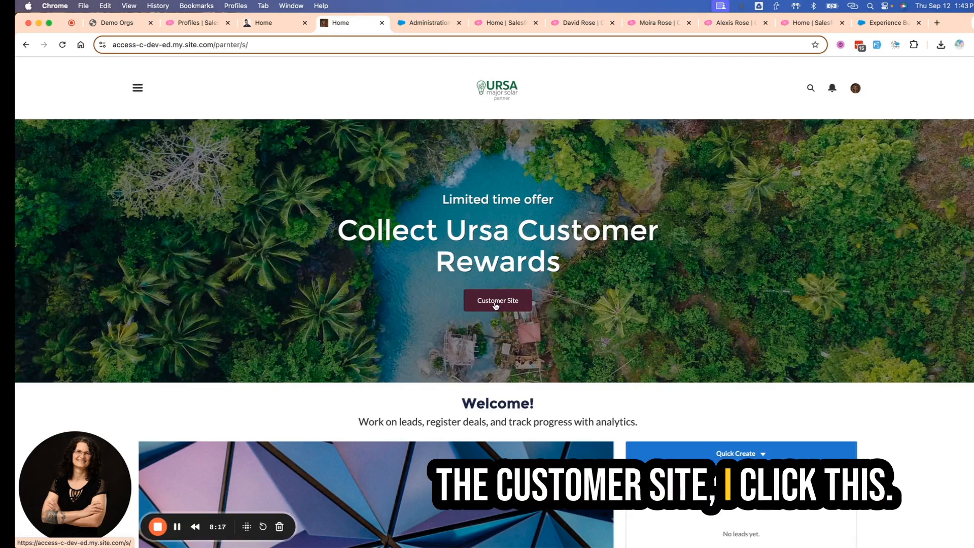
- Test the cross-site links: Customer Site on the partner home page and Ursa Partner Site in the customer site's navigation
click(496, 305)
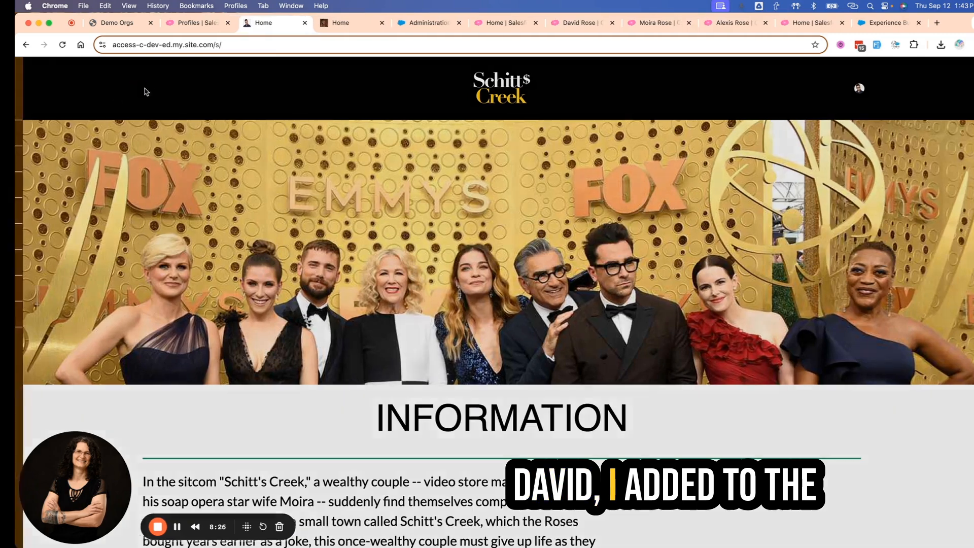
click(30, 87)
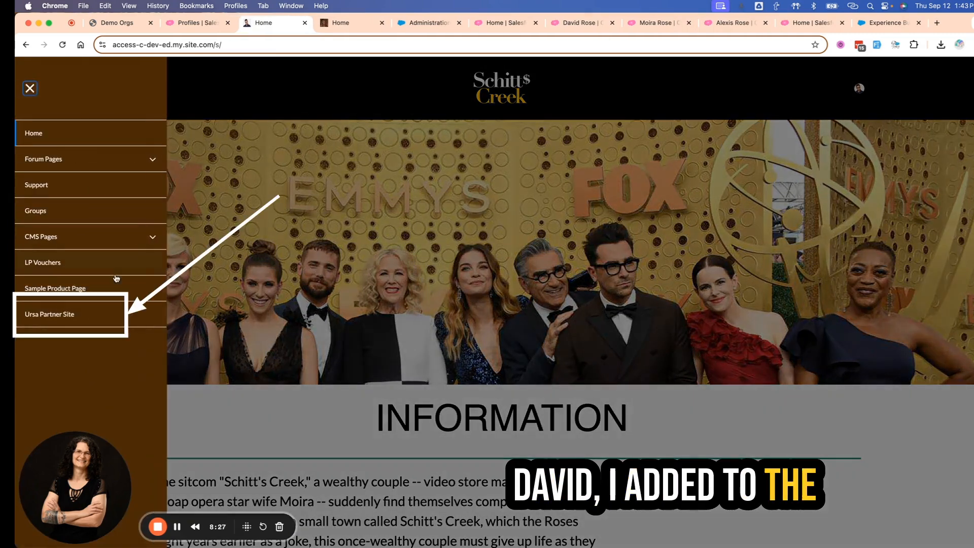
click(49, 315)
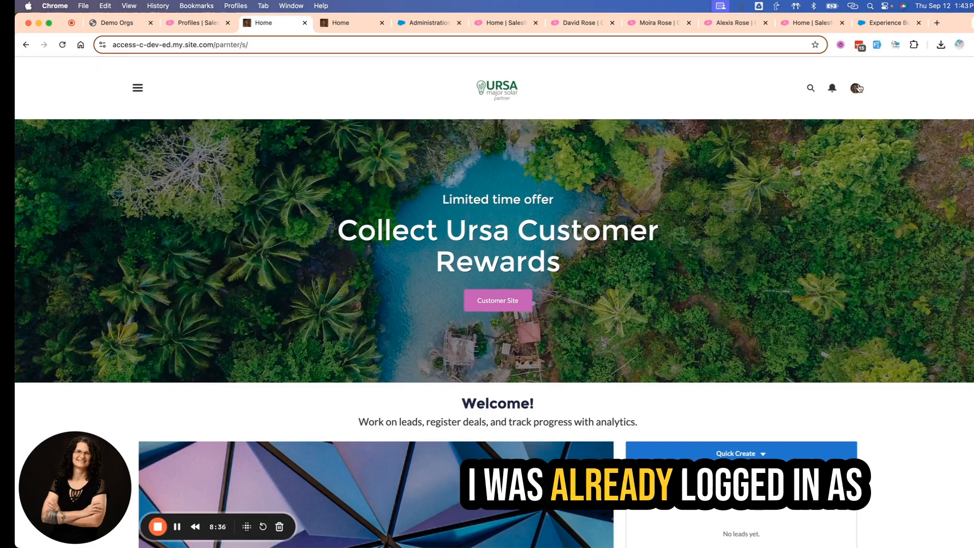
- Return to the customer site and reload it at access-c-dev-ed.my.site.com/s/ to check whether a user is still logged in
click(25, 45)
click(248, 45)
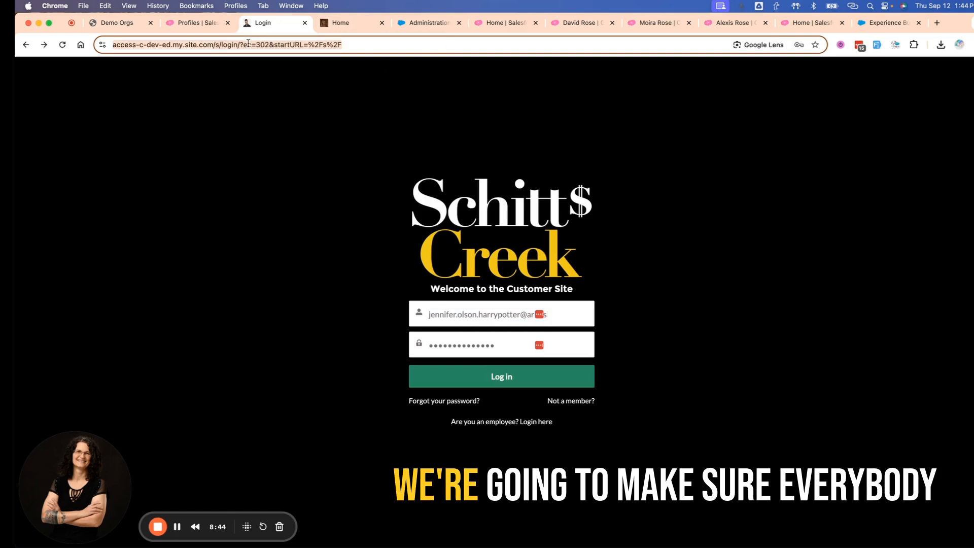
click(241, 44)
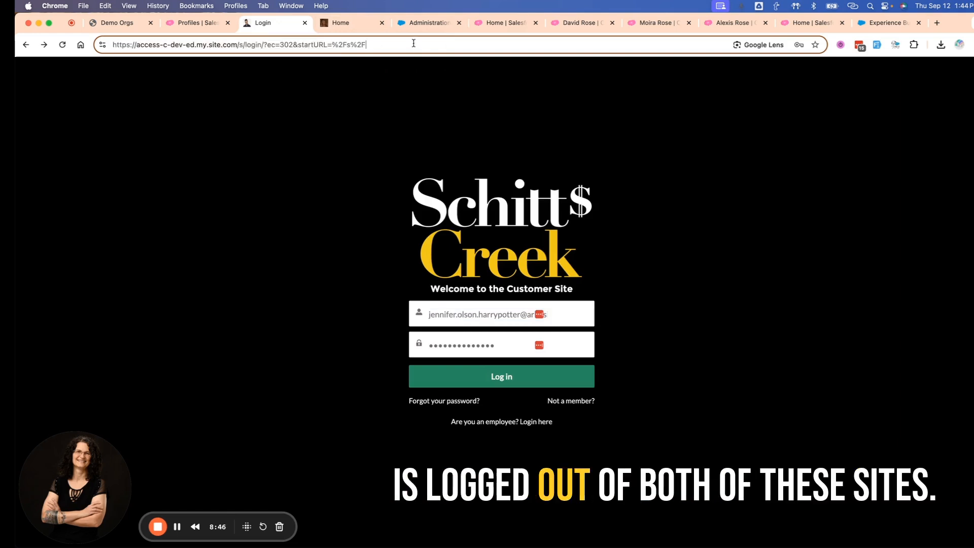
drag(414, 43, 262, 43)
key(BackSpace)
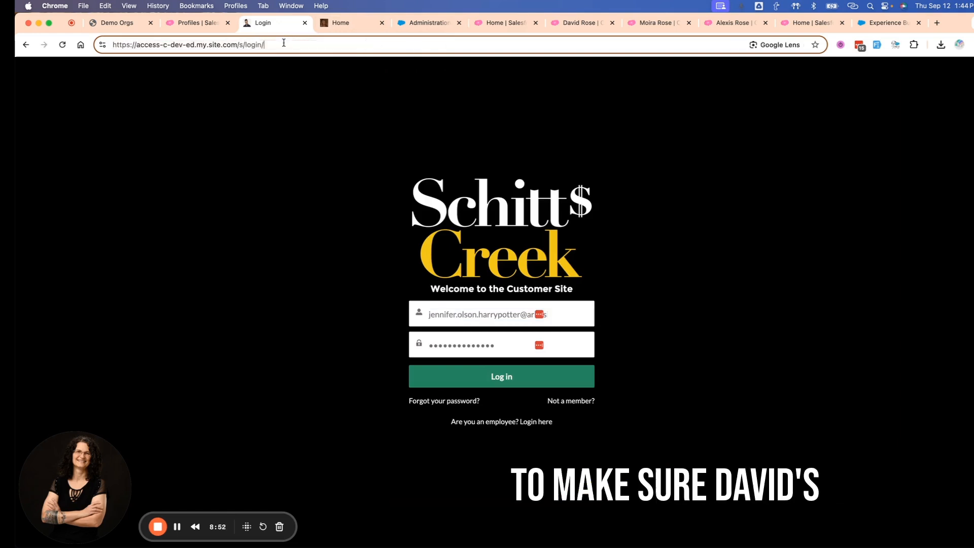
drag(264, 45, 244, 45)
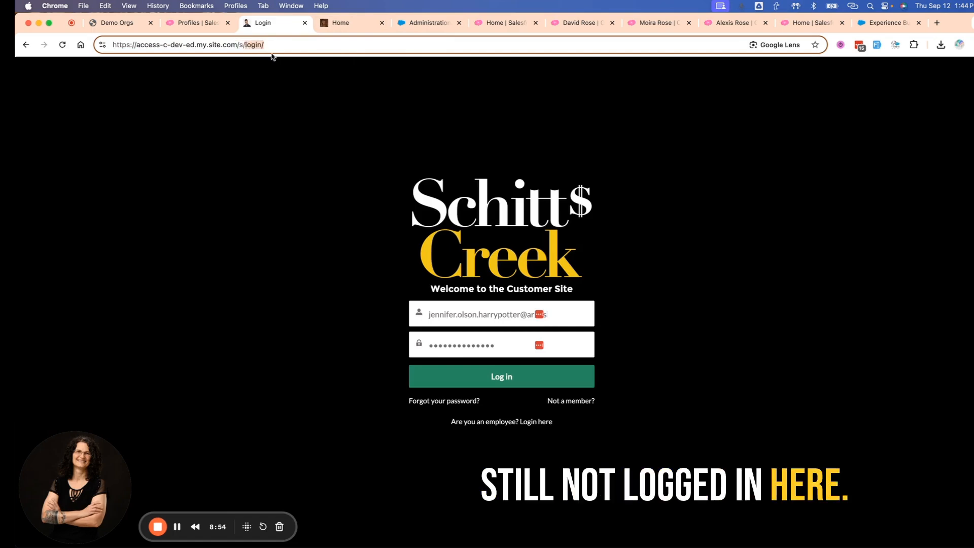
key(BackSpace)
key(Return)
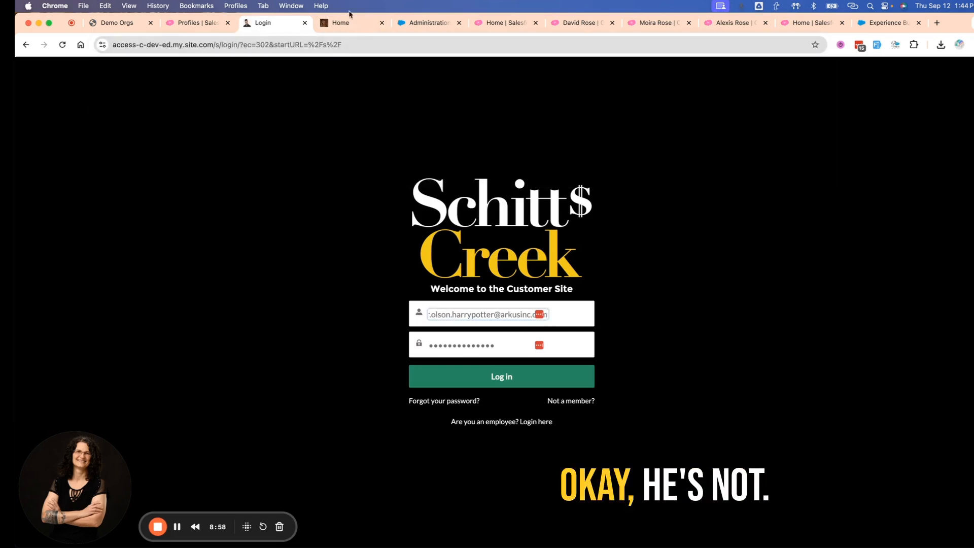
- Log the Partner Profile user out of the Ursa Major Solar partner site
click(350, 23)
click(857, 89)
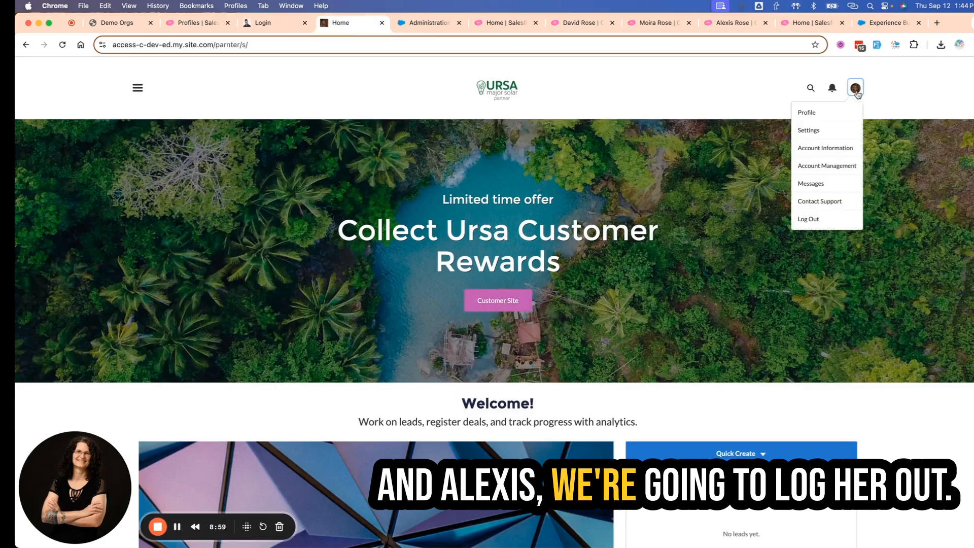
click(823, 219)
- Reload the customer login page at access-c-dev-ed.my.site.com/s/login/ without query parameters and compare its URL with the partner login URL's parnter path
click(262, 23)
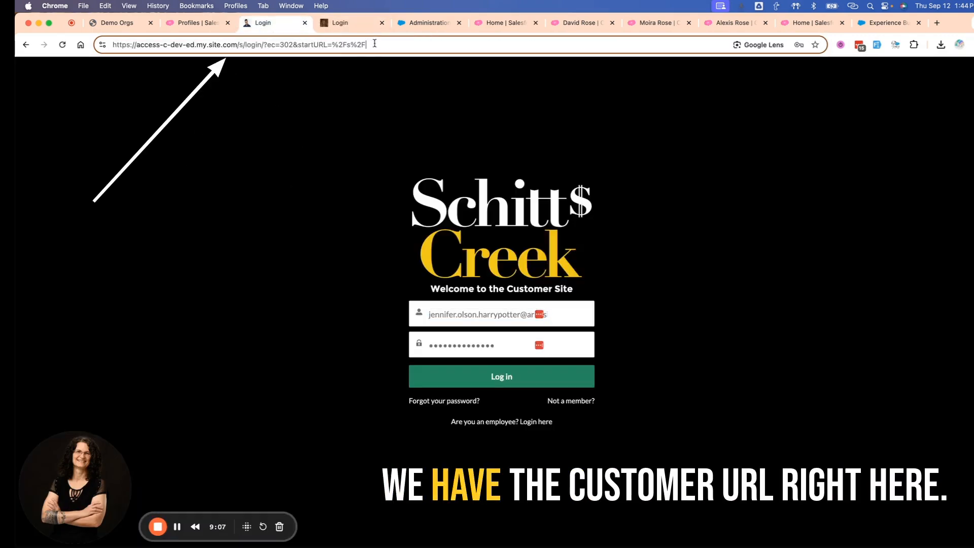
drag(372, 45, 264, 43)
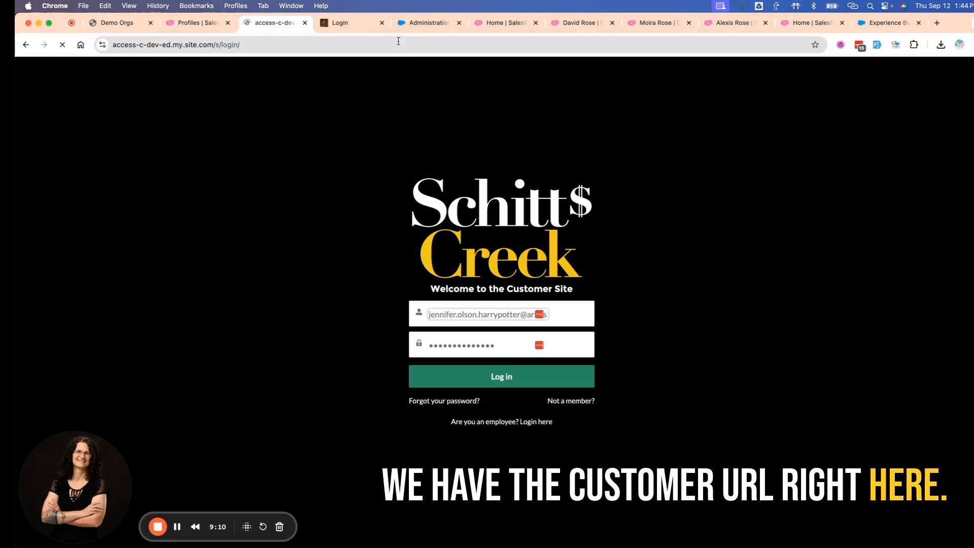
click(350, 24)
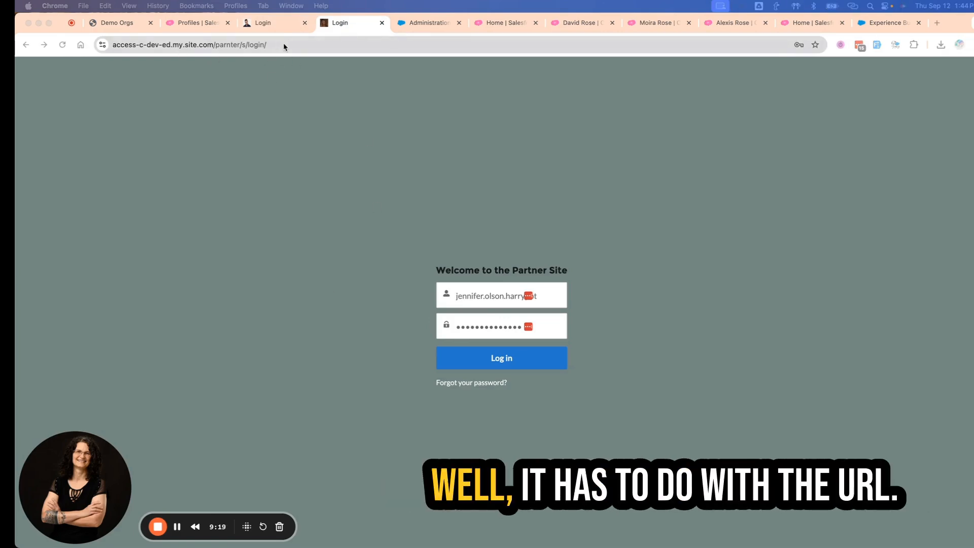
click(215, 44)
click(217, 45)
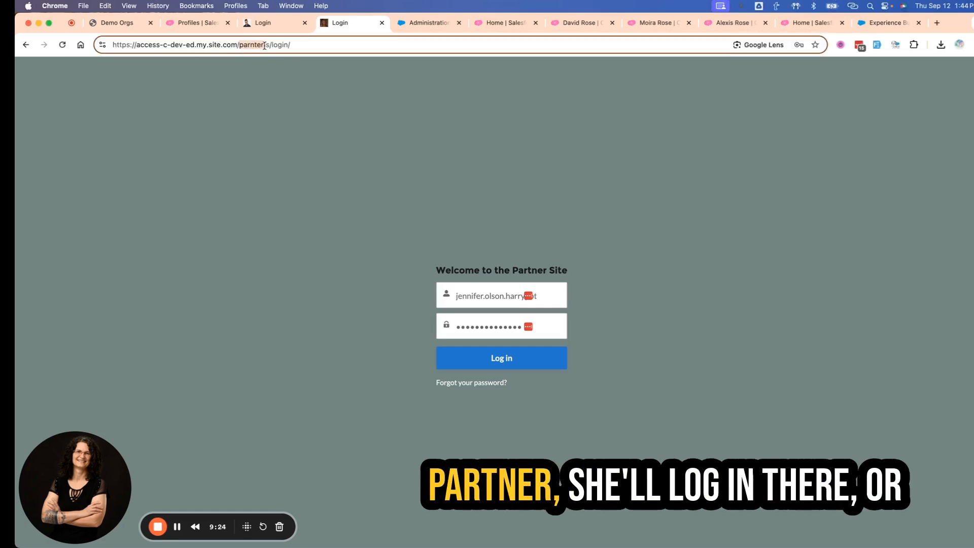
click(269, 23)
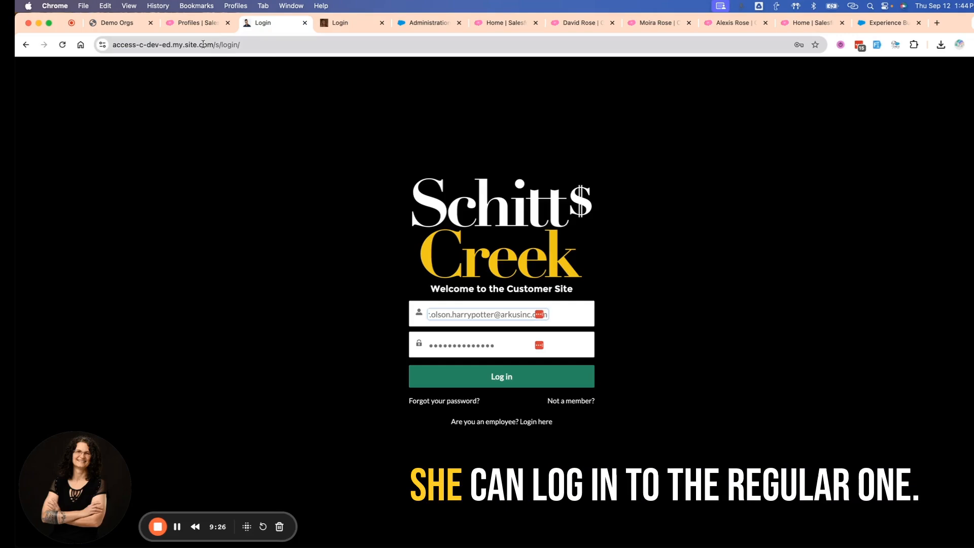
click(345, 23)
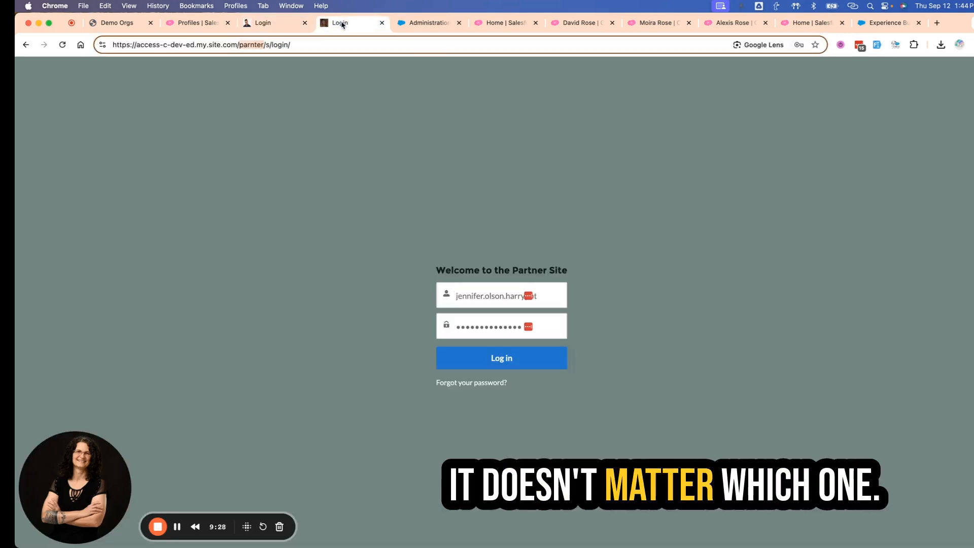
click(280, 23)
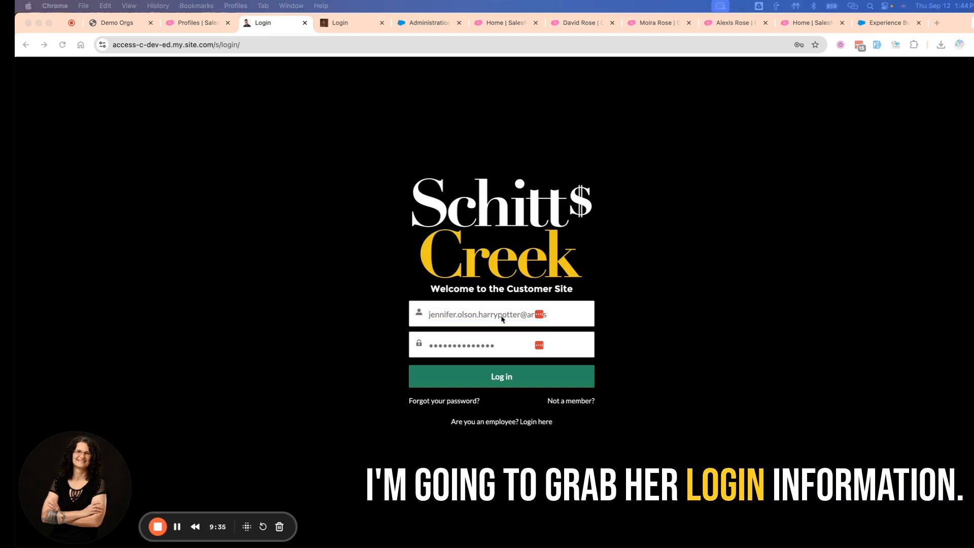
- Log in to the customer site as the Partner + Customer Profile user and load the partner site at access-c-dev-ed.my.site.com/parnter/s/ in the same session
click(446, 388)
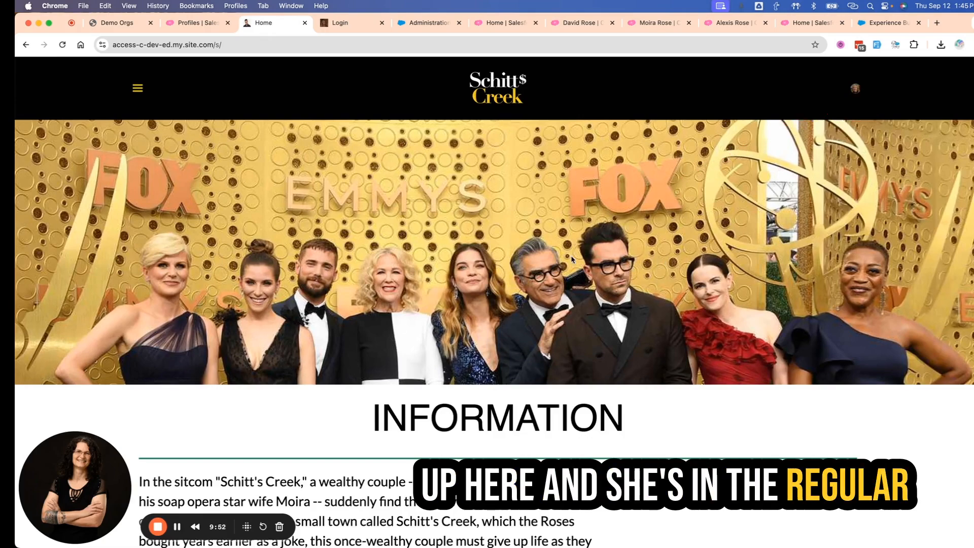
click(357, 22)
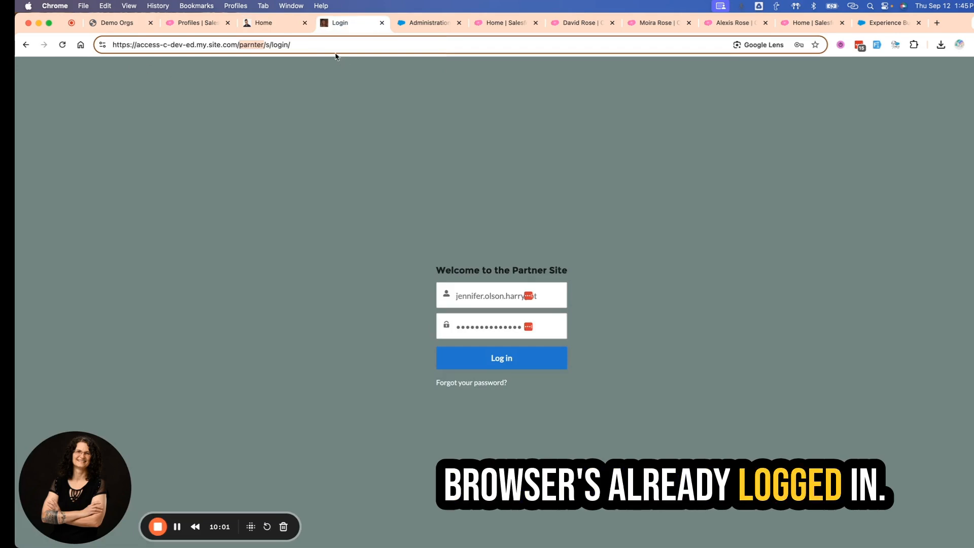
click(348, 42)
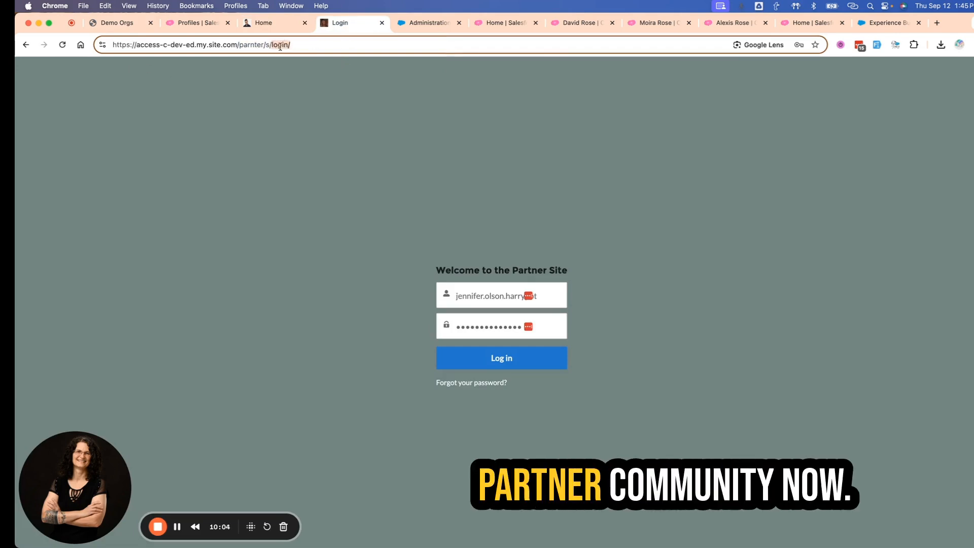
key(BackSpace)
key(Return)
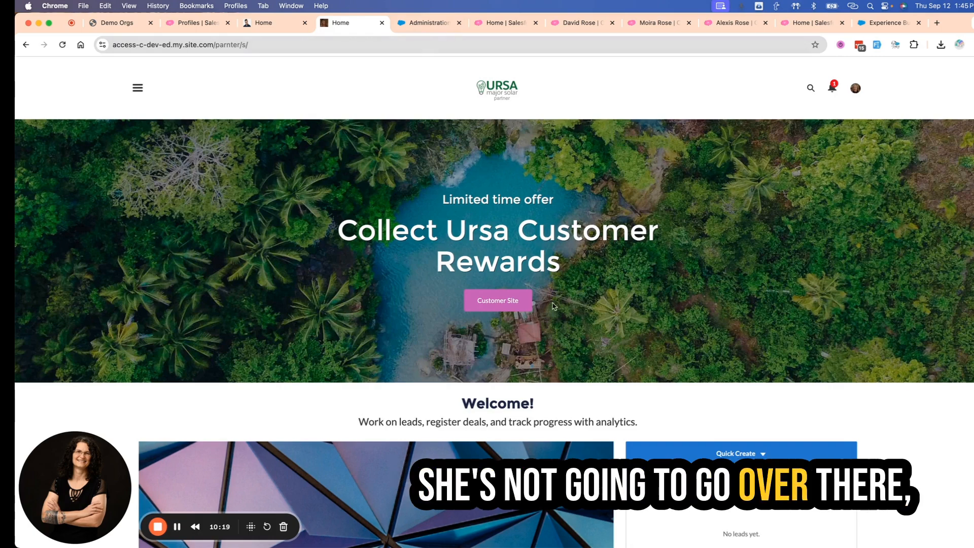
- Follow the Customer Site link from the partner home page and return through the customer site's Ursa Partner Site navigation link
click(499, 307)
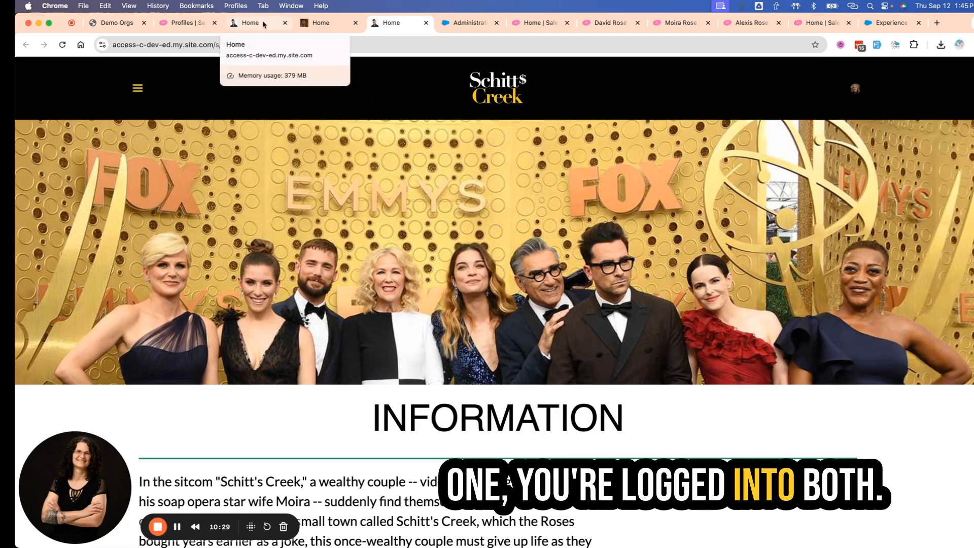
click(136, 88)
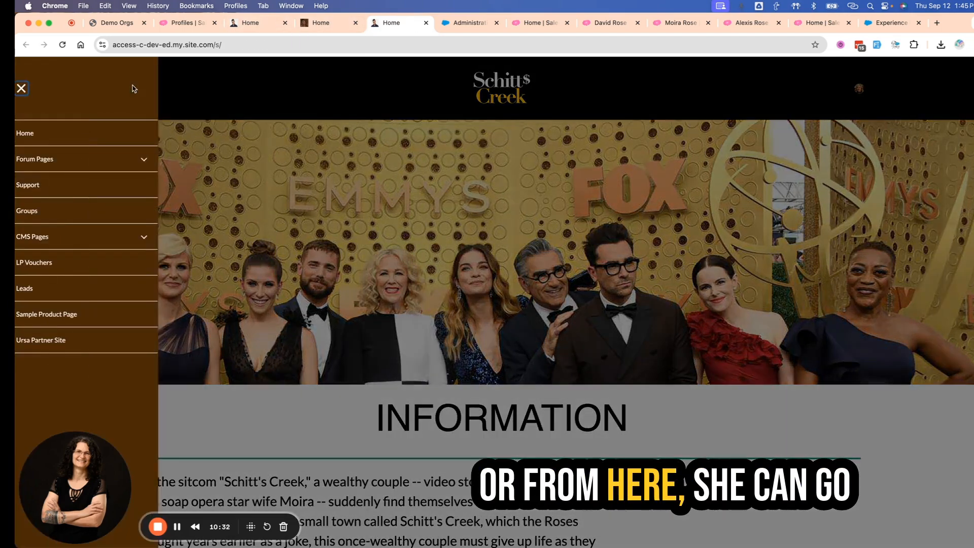
click(42, 340)
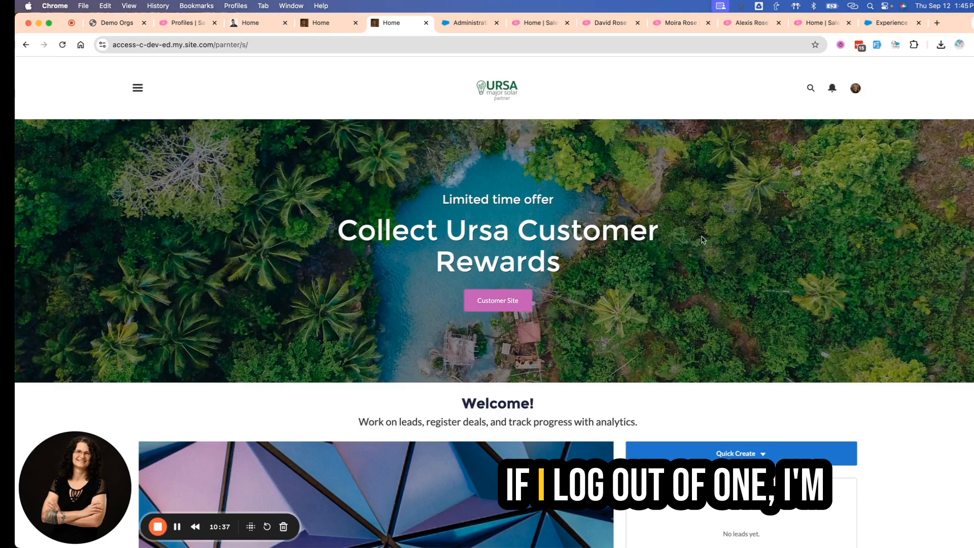
- Replace the combined user's partner site profile photo with Screenshot 2024-09-12 at 12.18.13 PM.png and return to the home page
click(857, 90)
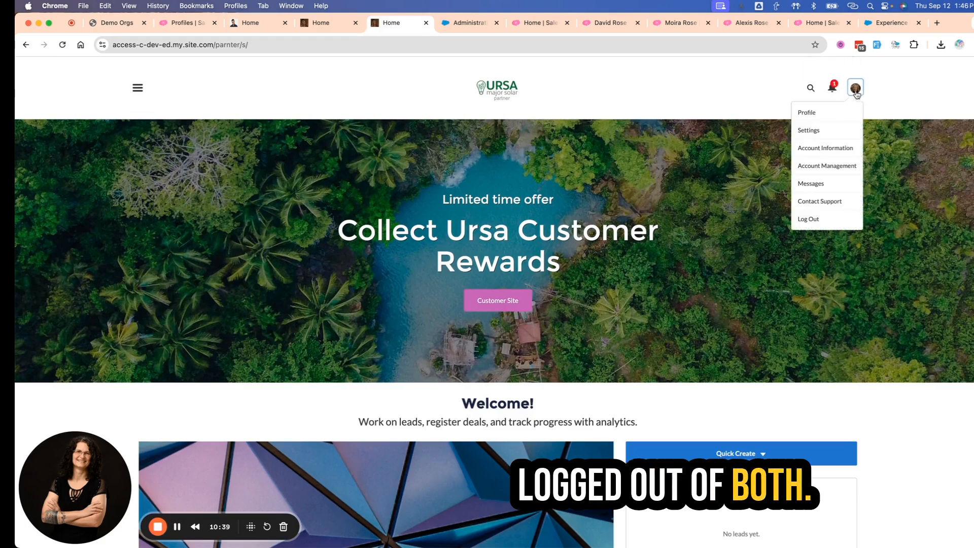
click(810, 112)
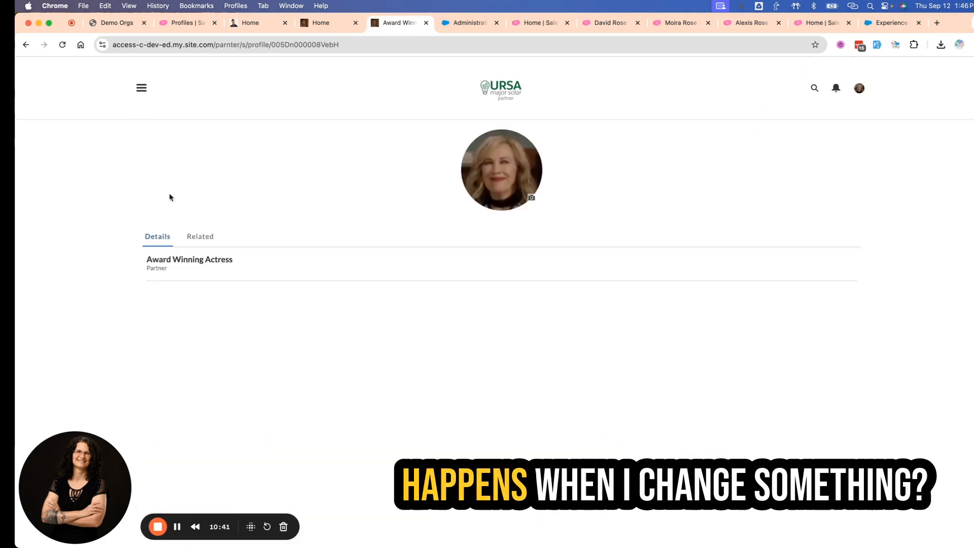
click(532, 201)
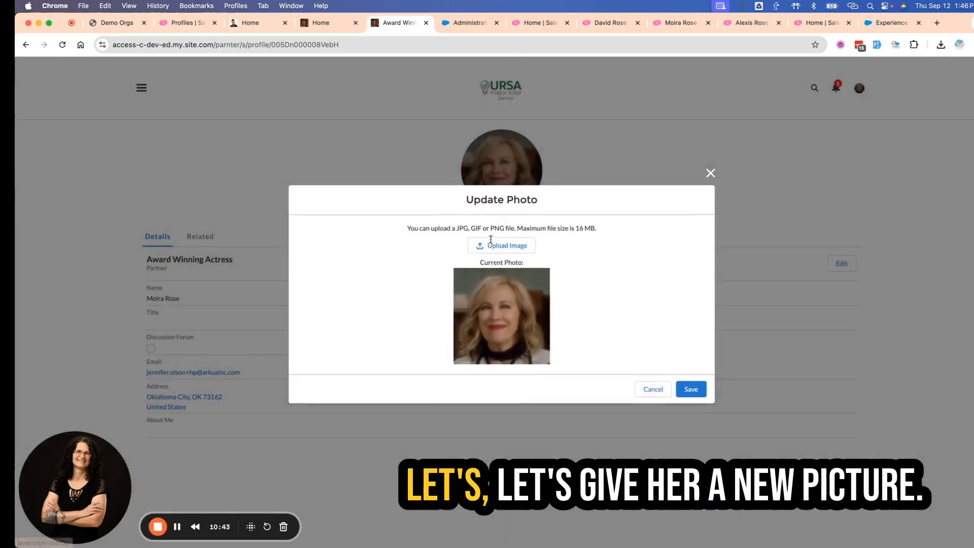
click(492, 248)
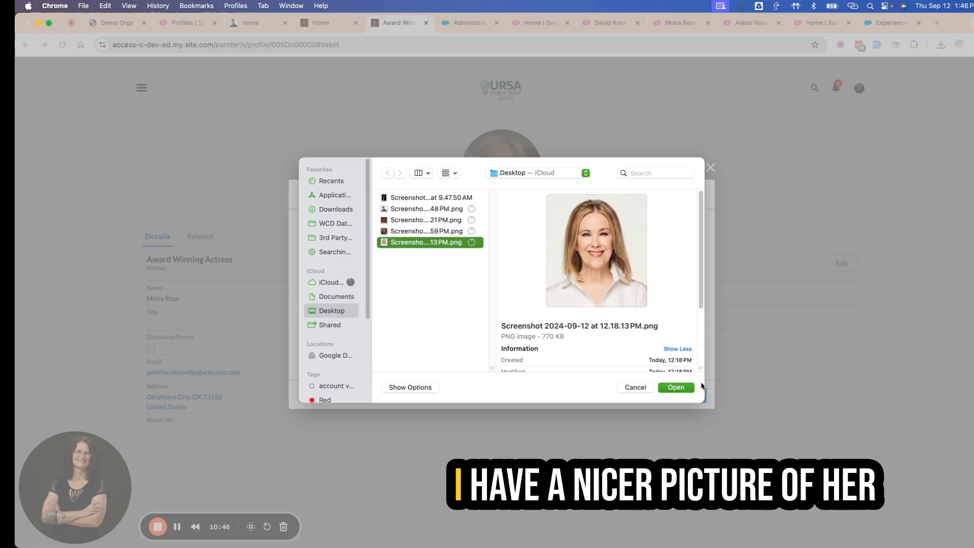
click(669, 388)
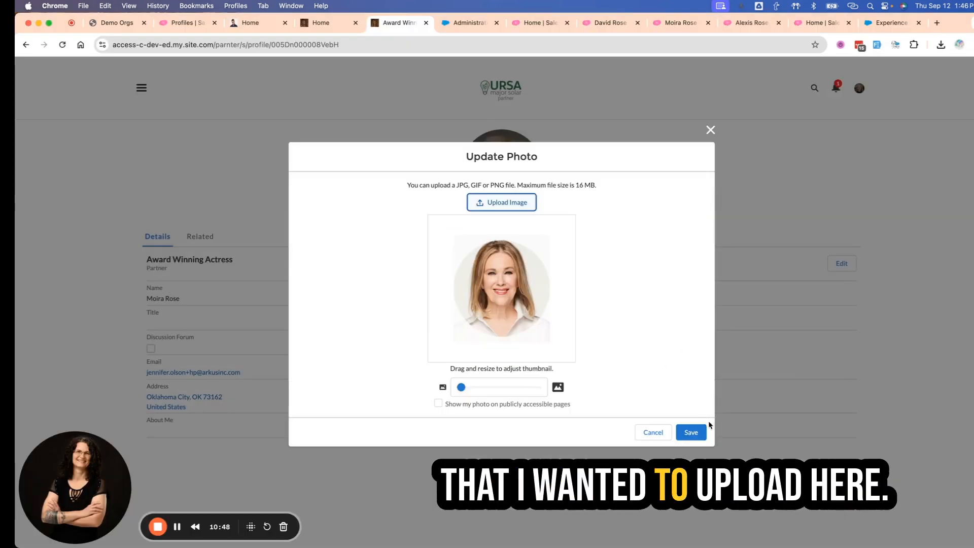
click(691, 432)
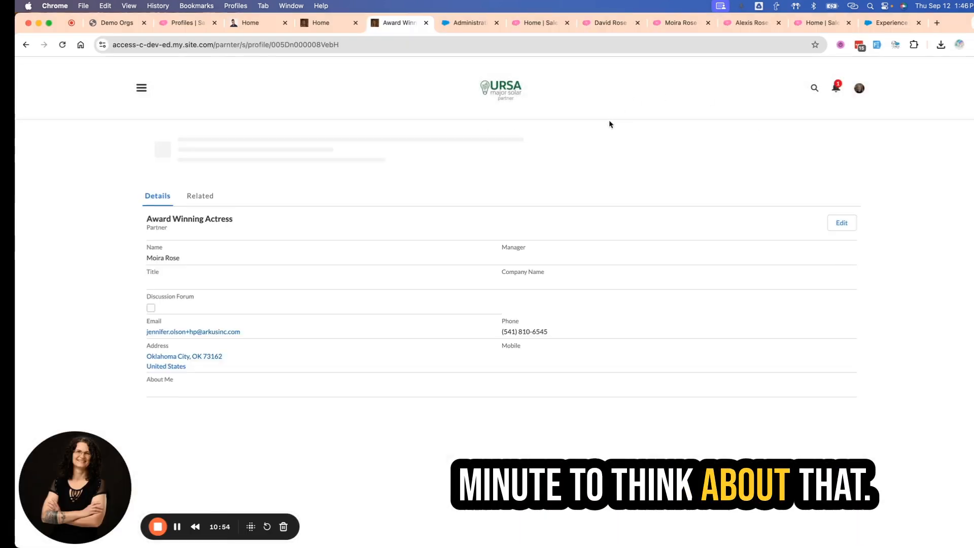
click(503, 94)
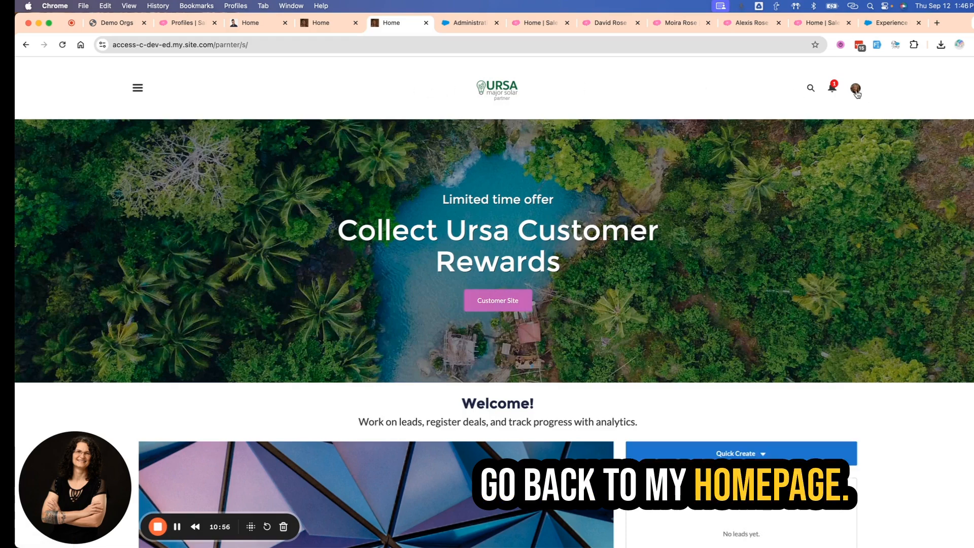
- Reload the partner home page, then open the customer site from it to compare the profile photo and navigation links
click(62, 45)
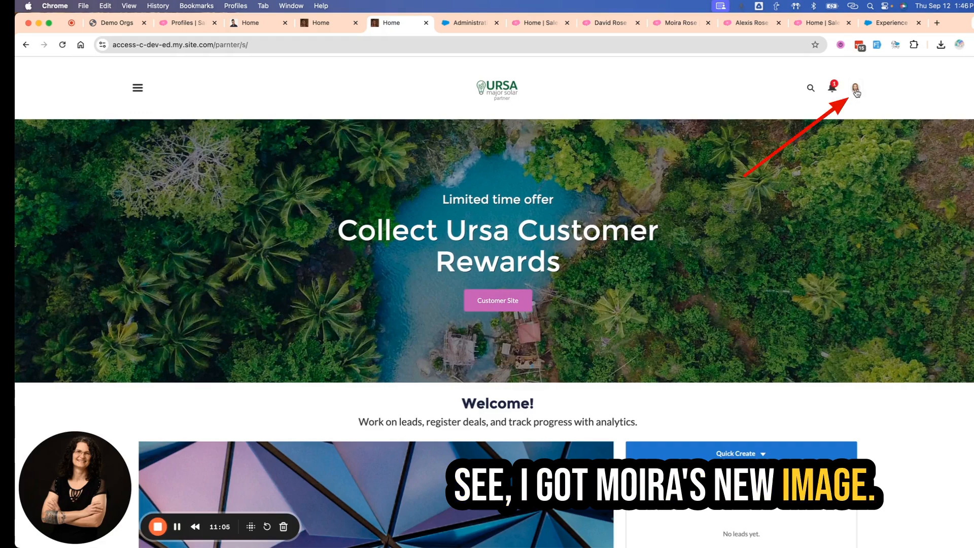
click(486, 301)
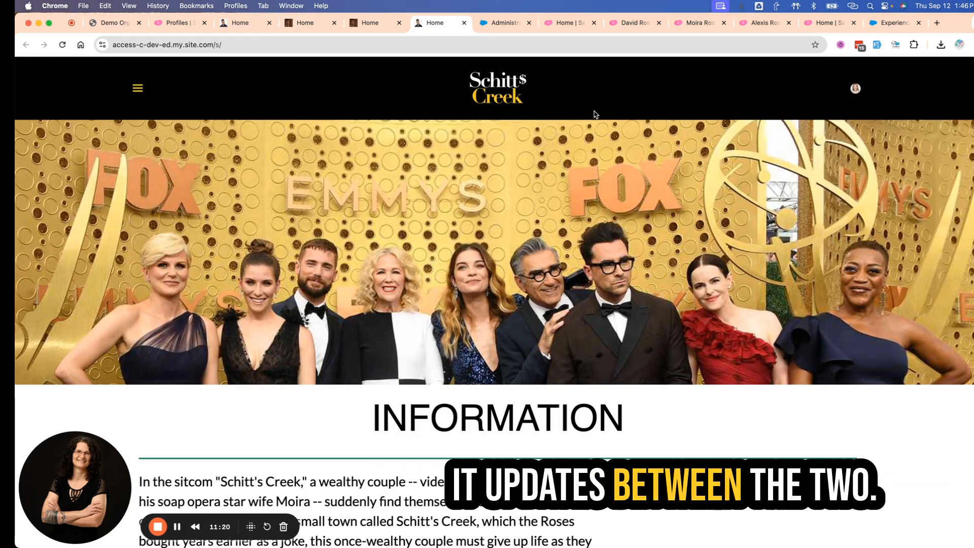
click(138, 89)
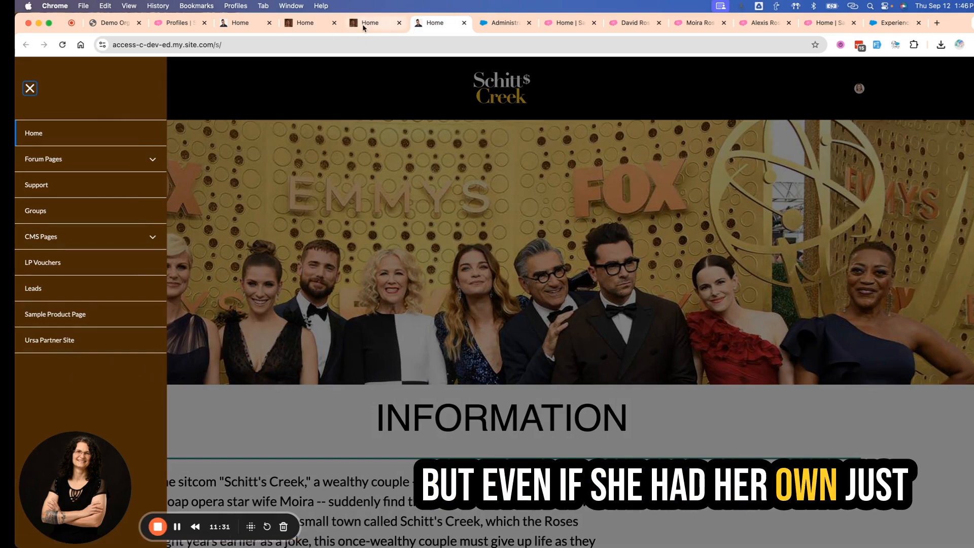
click(324, 87)
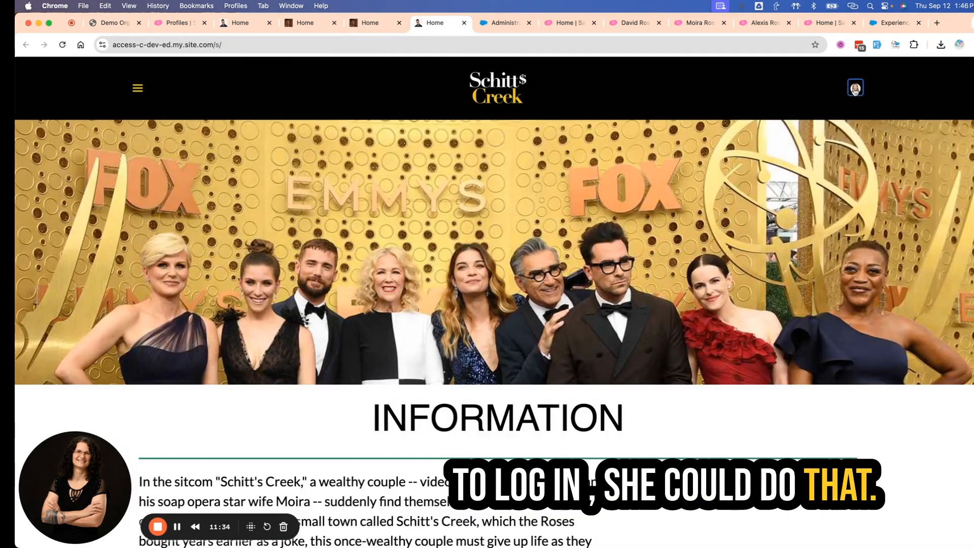
- Log the combined user out of the customer site and reload the partner home page to test the shared session, closing the two older Home tabs
click(856, 88)
click(809, 220)
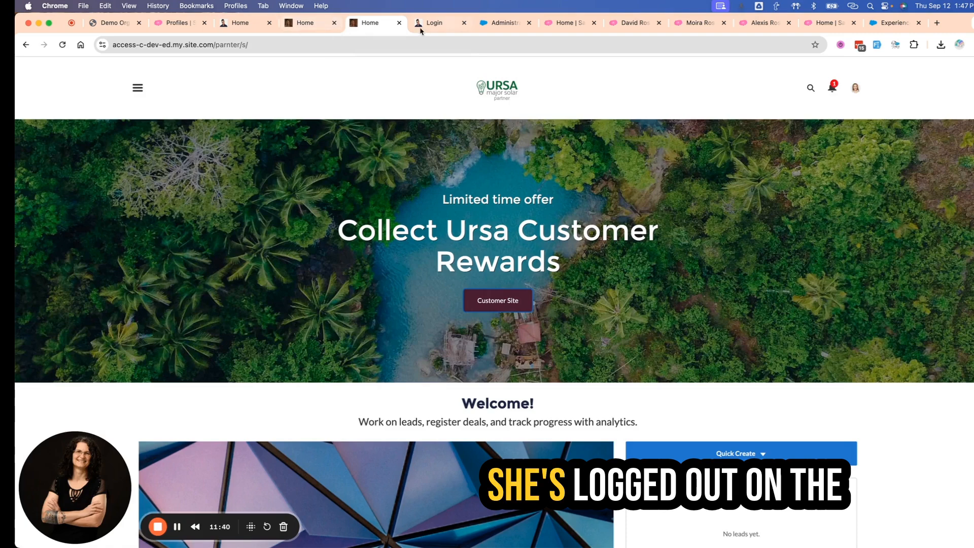
click(442, 26)
click(381, 23)
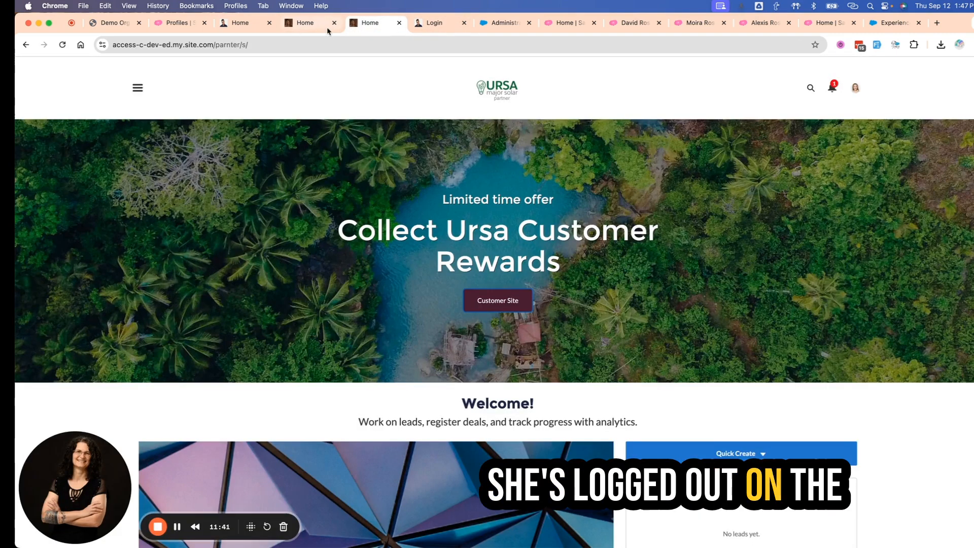
key(super+r)
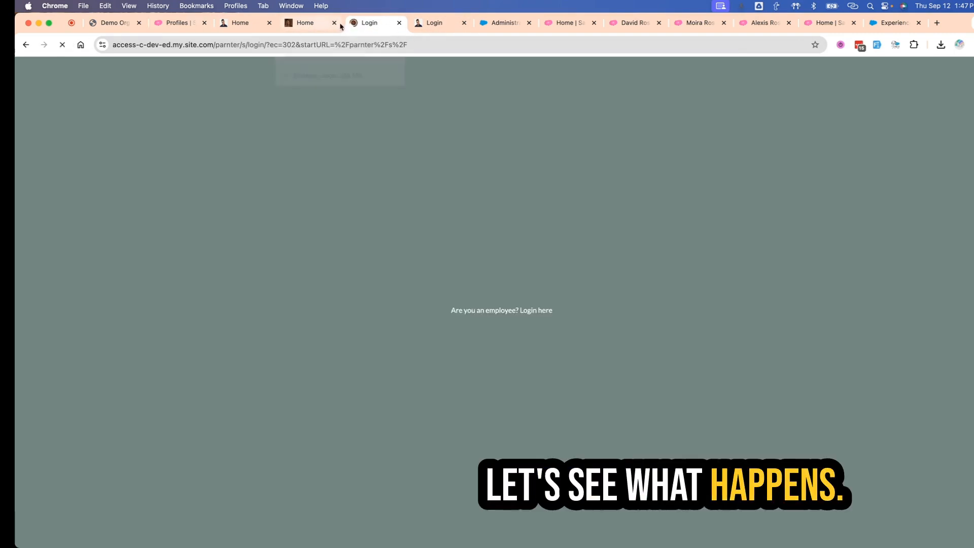
click(334, 23)
click(269, 22)
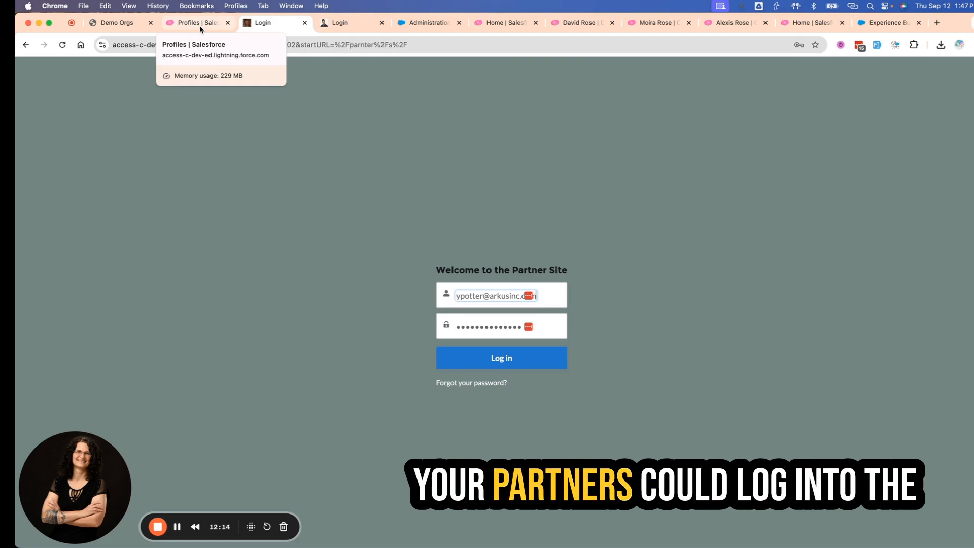
- Review the Sample Customer Service Portal's member profiles and customer login page against the Demo Orgs diagram of profiles and sites
click(429, 22)
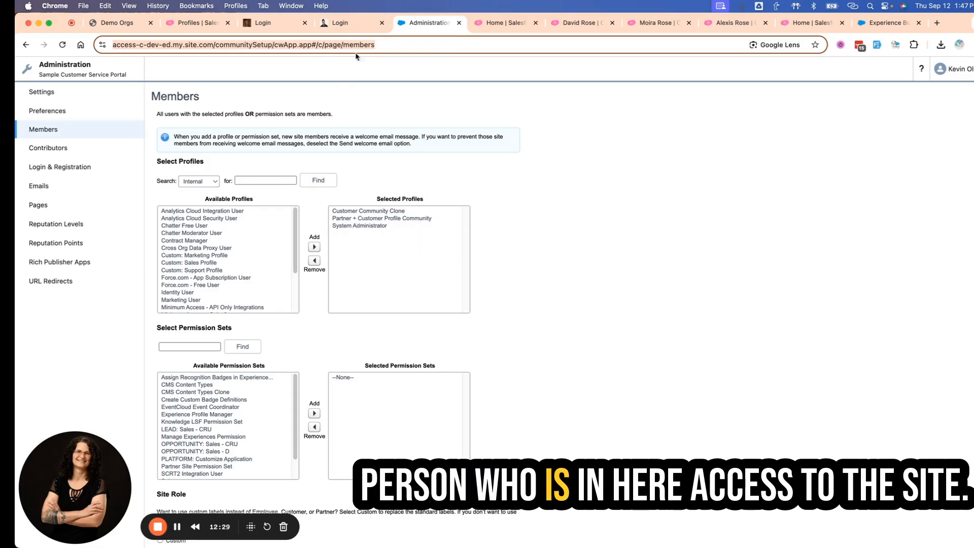
click(338, 21)
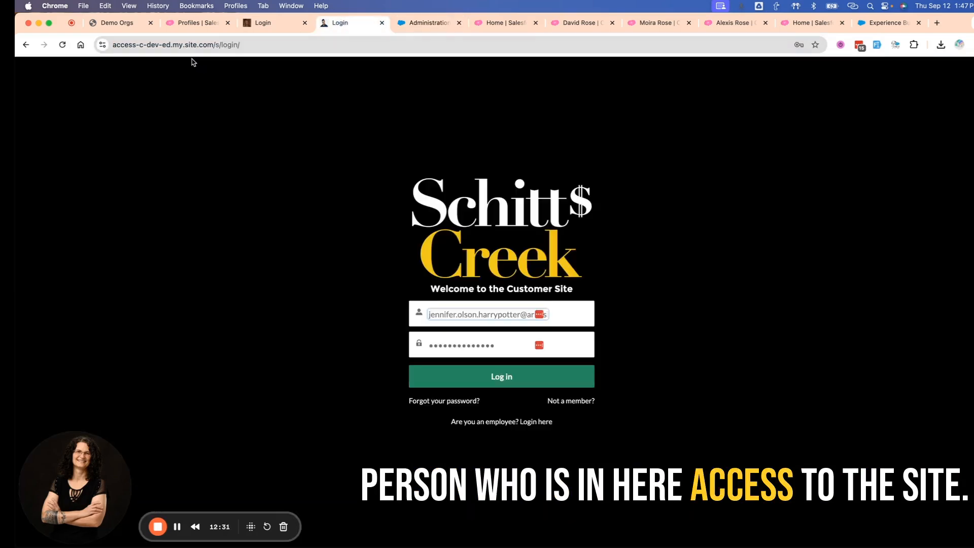
click(100, 18)
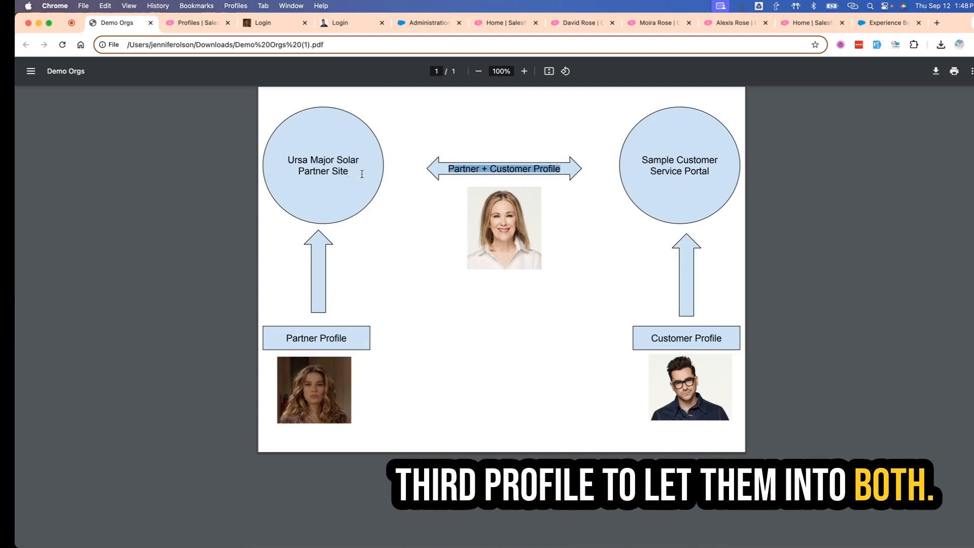
- Highlight the parnter path in the partner login page's URL and log in there as the combined user with the saved credentials
click(274, 27)
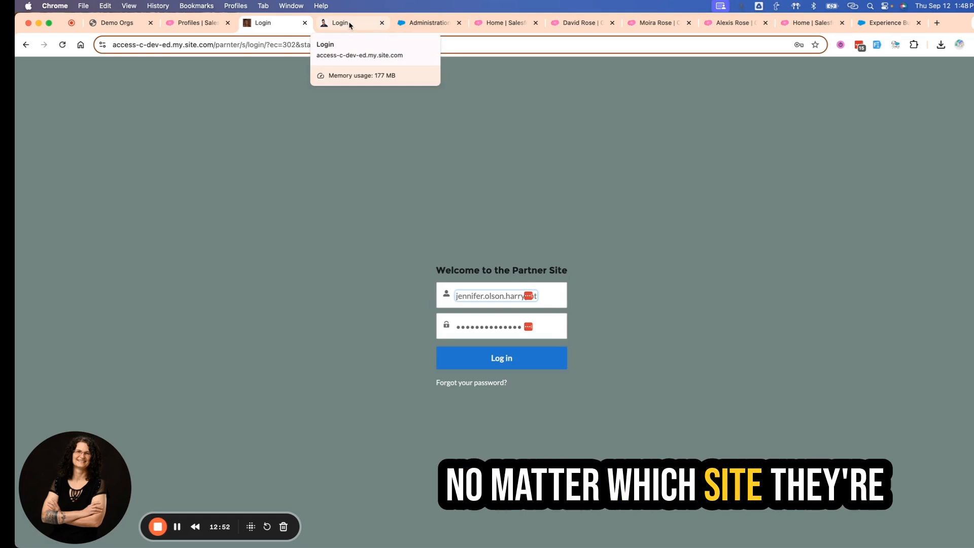
click(257, 47)
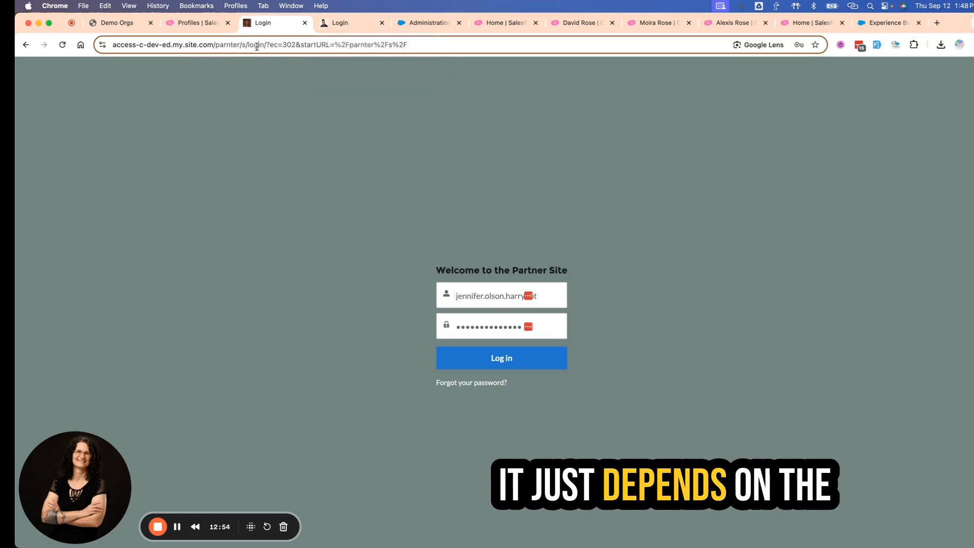
click(244, 46)
drag(239, 46, 266, 46)
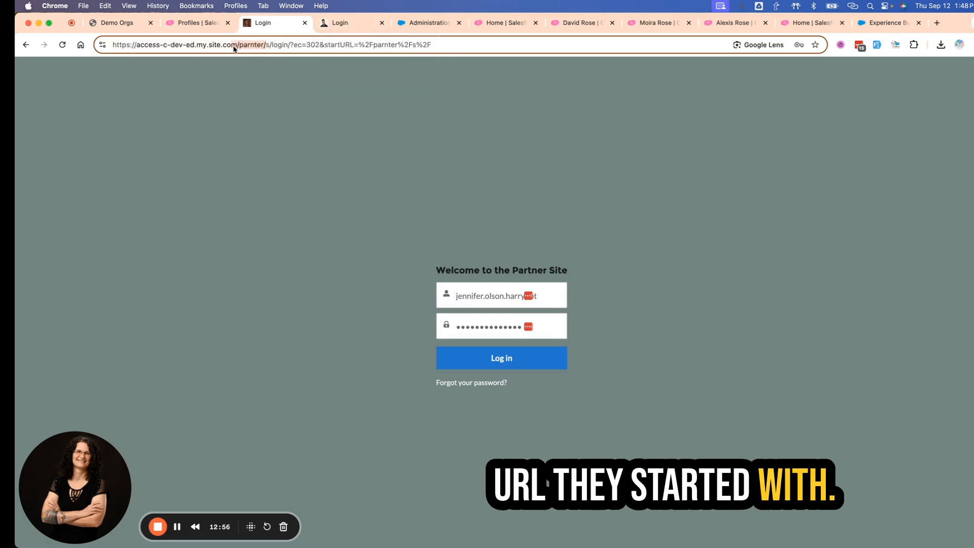
click(498, 362)
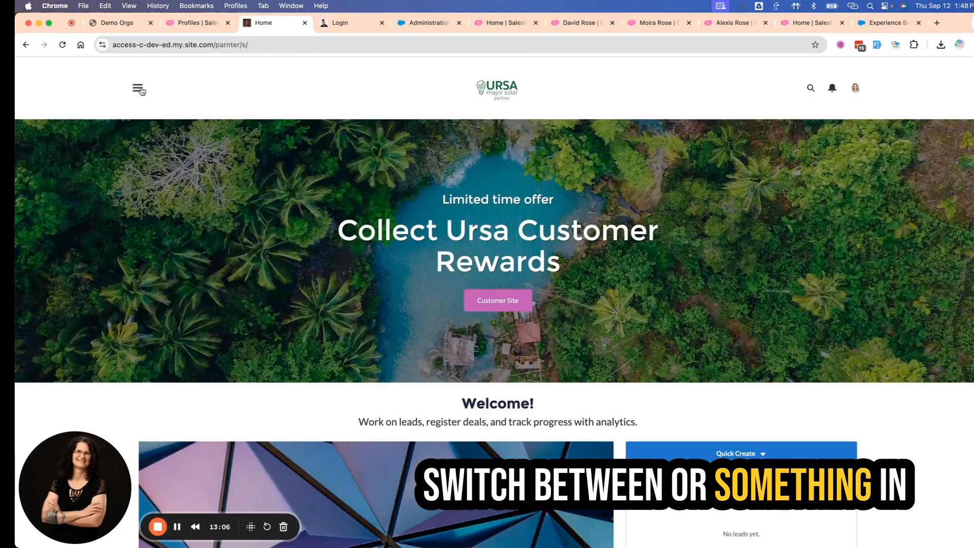
- Check the customer site's login page and return to the partner site's home page
click(339, 23)
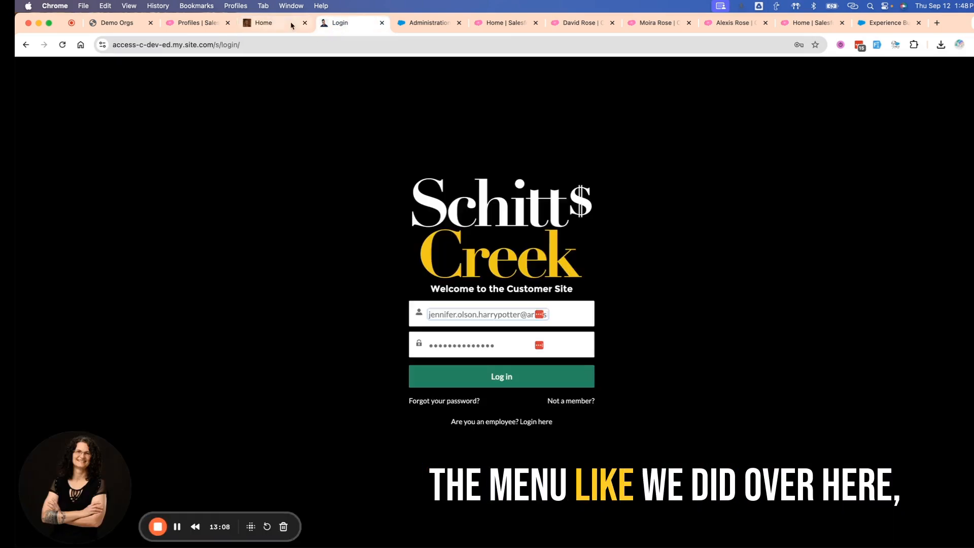
click(263, 22)
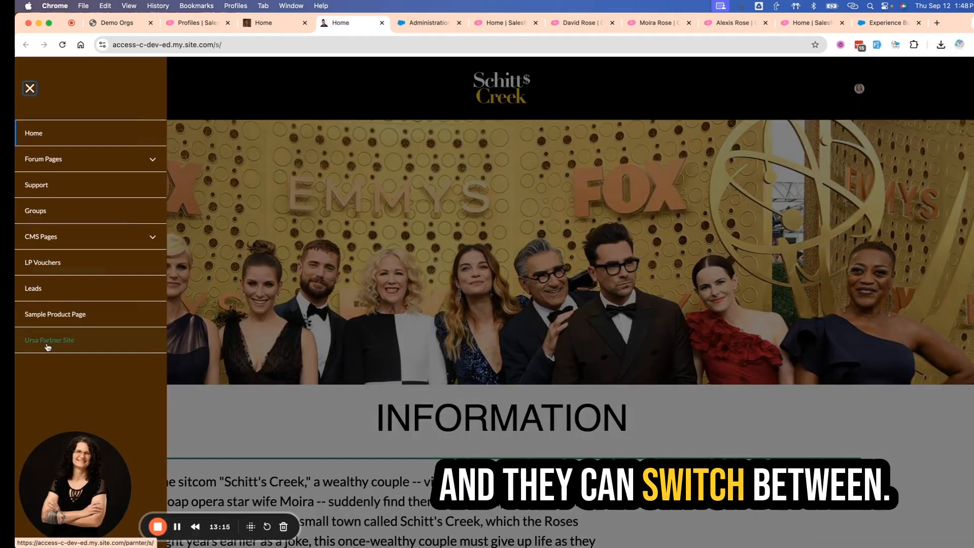